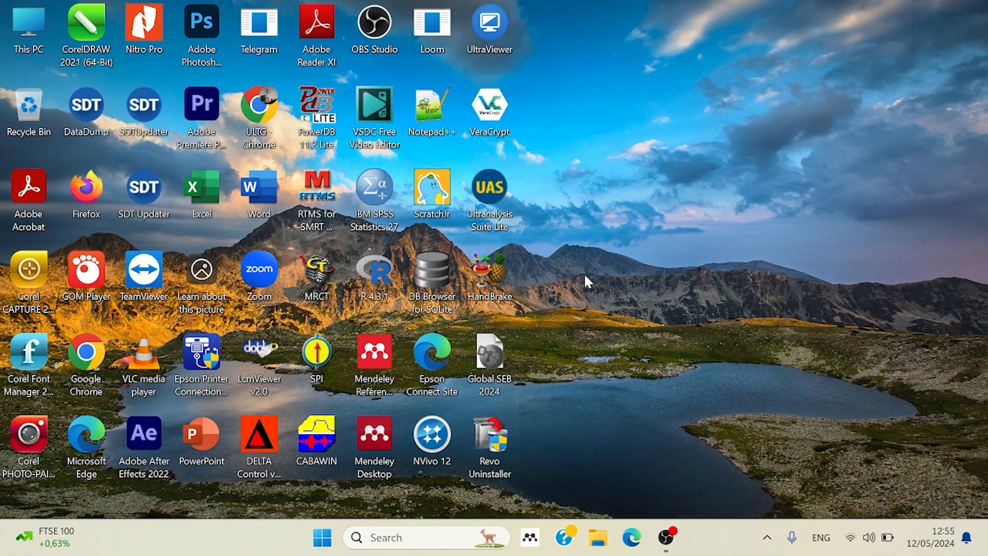
Open Google Chrome from the desktop in guest mode and maximize the browser window.
{"action": "double_click", "coordinate": [88, 355]}
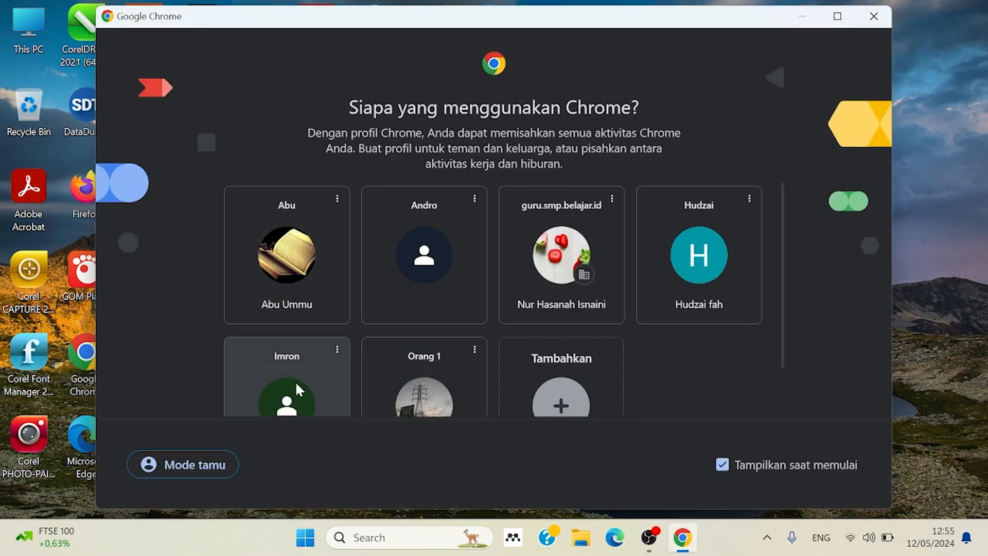
{"action": "left_click", "coordinate": [174, 465]}
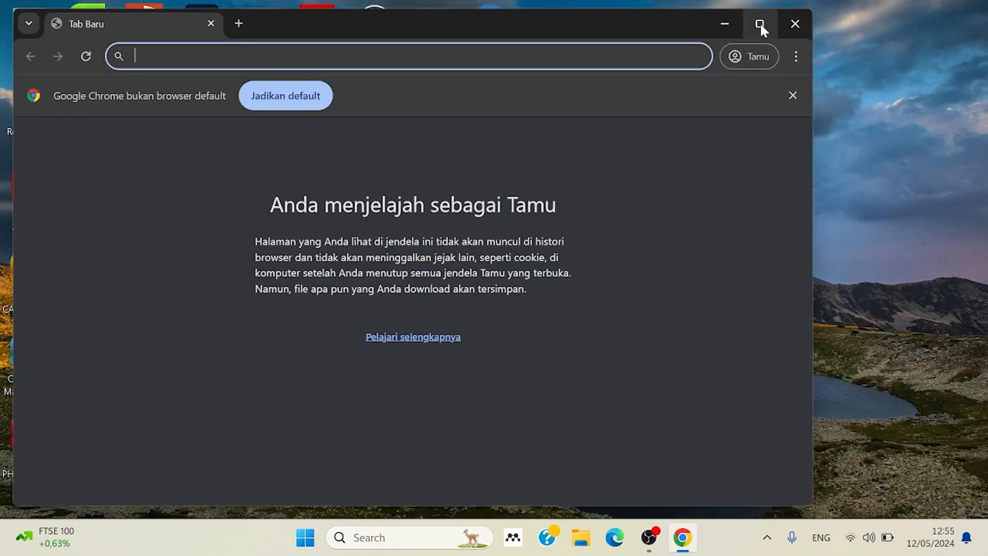
{"action": "left_click", "coordinate": [760, 23]}
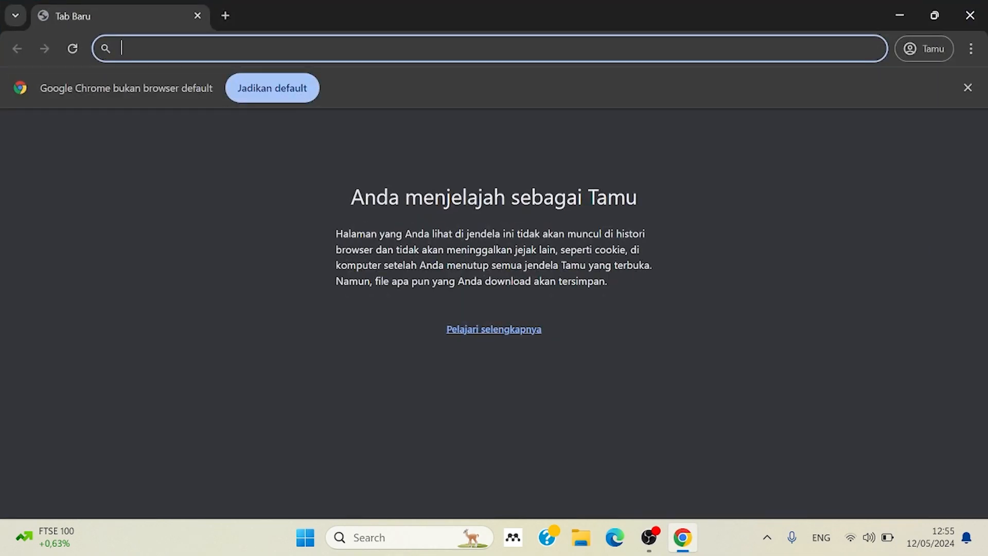
Go to google.co.id.
{"action": "type", "text": "gg"}
{"action": "key", "text": "BackSpace"}
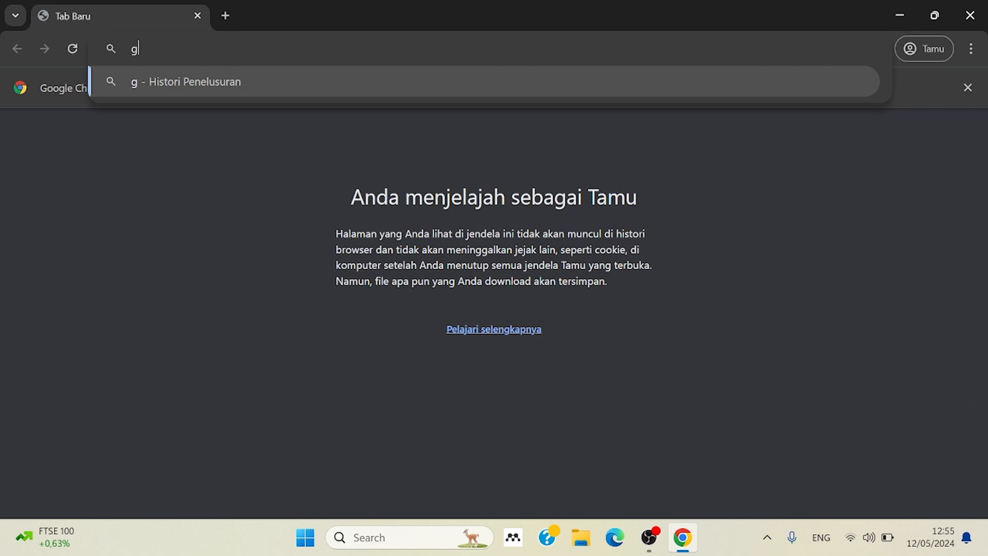
{"action": "type", "text": "oogl"}
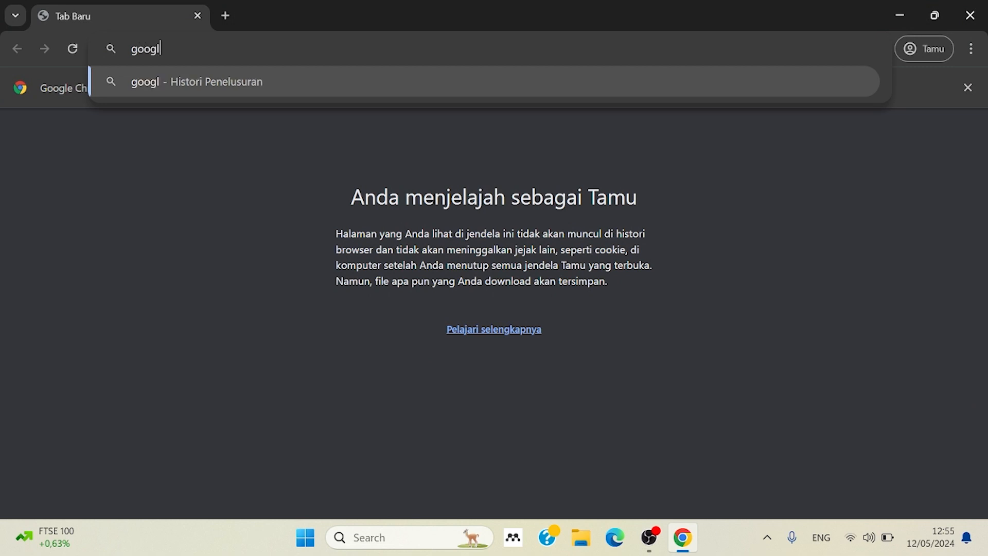
{"action": "type", "text": "e.co.id"}
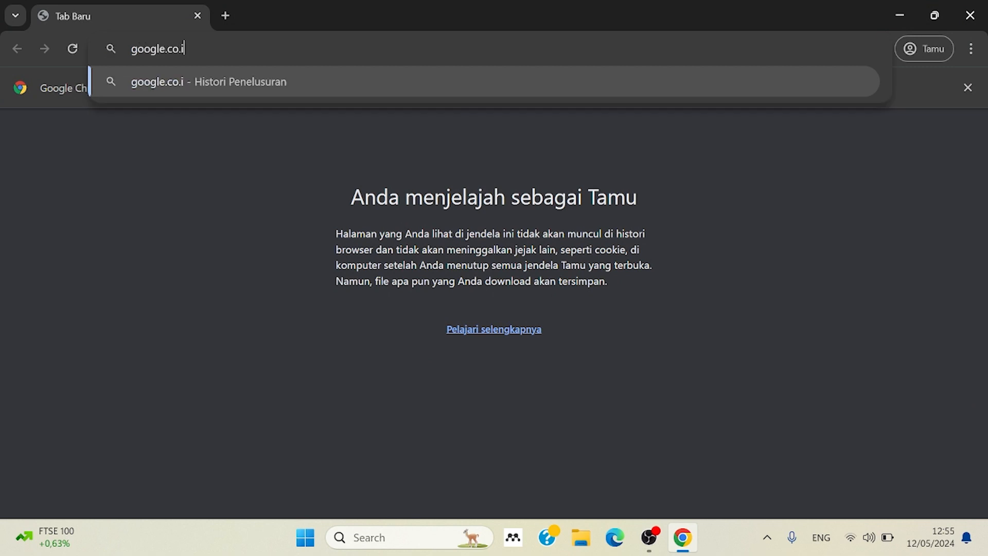
{"action": "key", "text": "Return"}
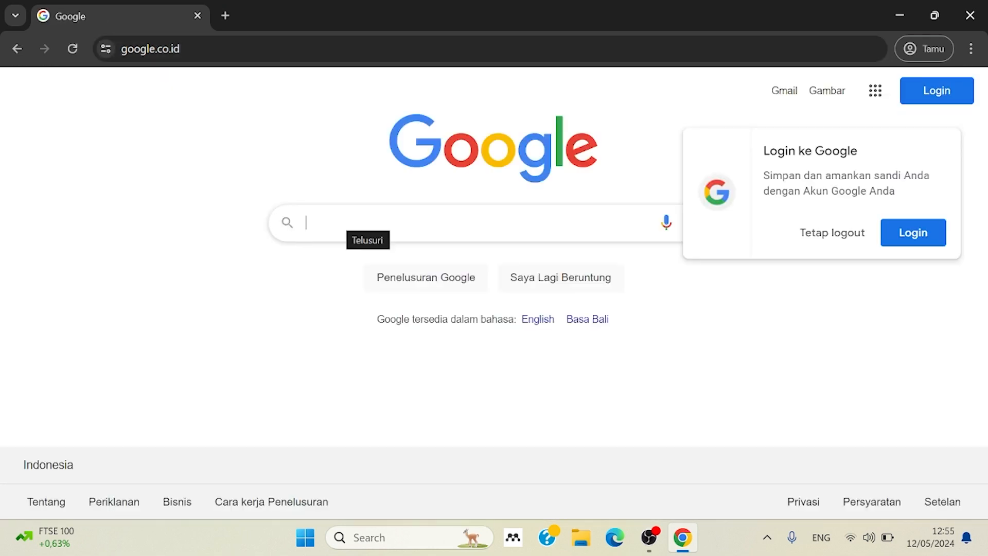
Search Google for "mendeley desktop".
{"action": "type", "text": "mendelay"}
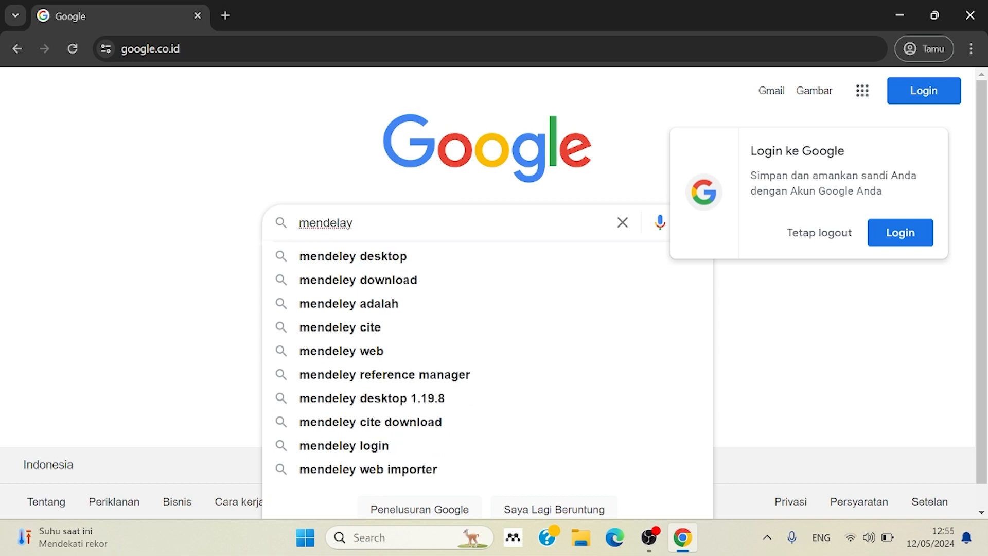
{"action": "key", "text": "Down"}
{"action": "key", "text": "Return"}
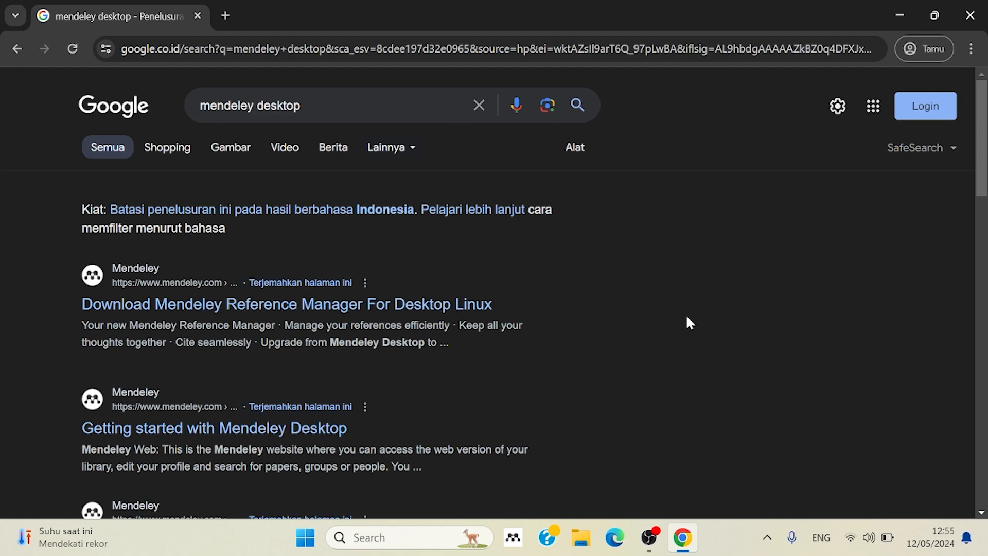
Open the "Mendeley Desktop 1.19.5 Installers" search result and dismiss the page translation offer.
{"action": "left_click_drag", "start_coordinate": [985, 103], "coordinate": [985, 128]}
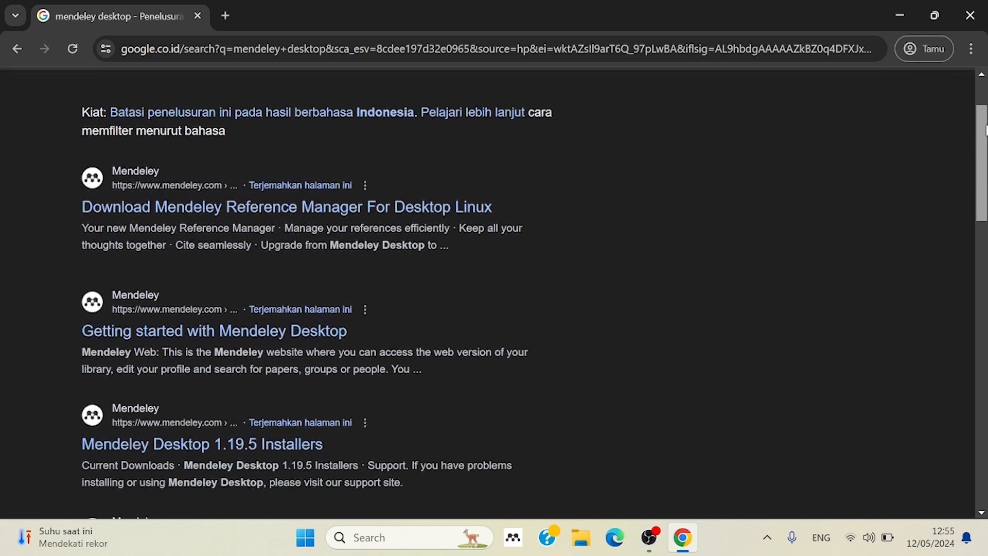
{"action": "left_click", "coordinate": [235, 446]}
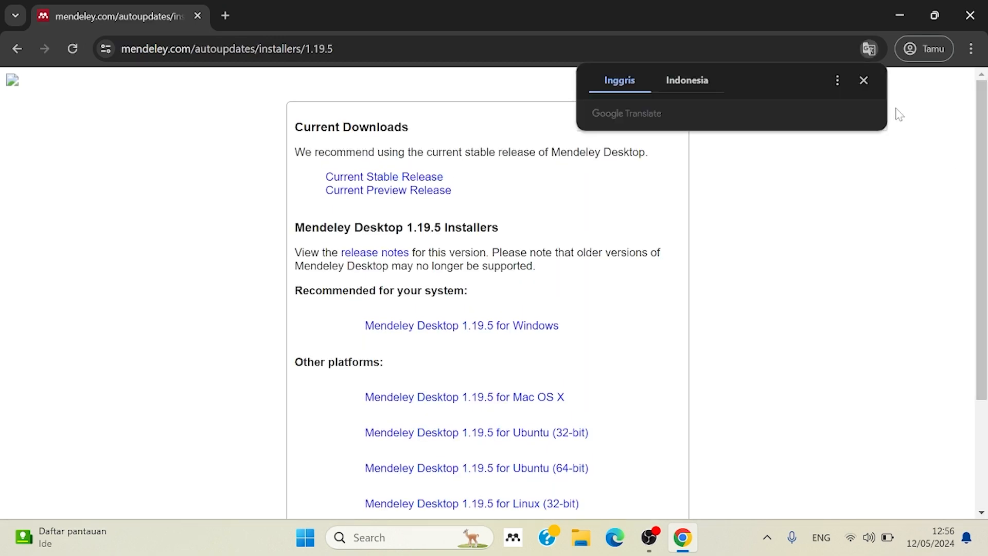
{"action": "left_click", "coordinate": [863, 80]}
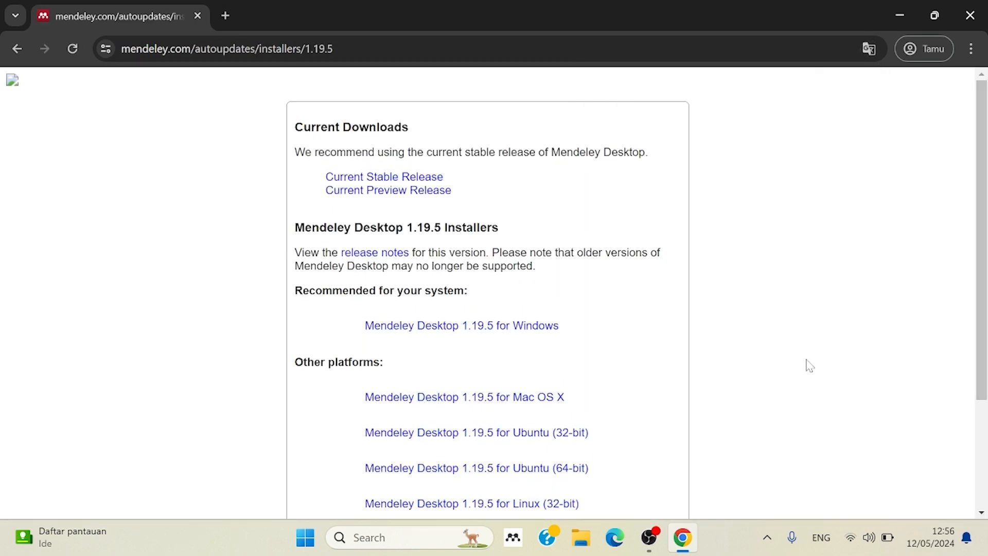
Download the Mendeley Desktop 1.19.5 for Windows installer, saving it in the Downloads folder under the suggested name.
{"action": "left_click_drag", "start_coordinate": [986, 339], "coordinate": [986, 384]}
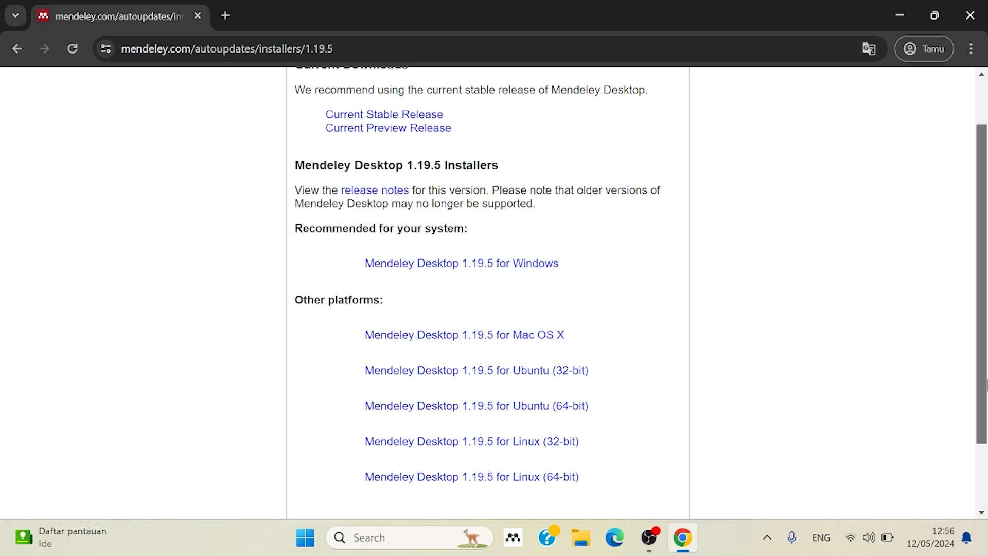
{"action": "left_click_drag", "start_coordinate": [986, 383], "coordinate": [987, 382]}
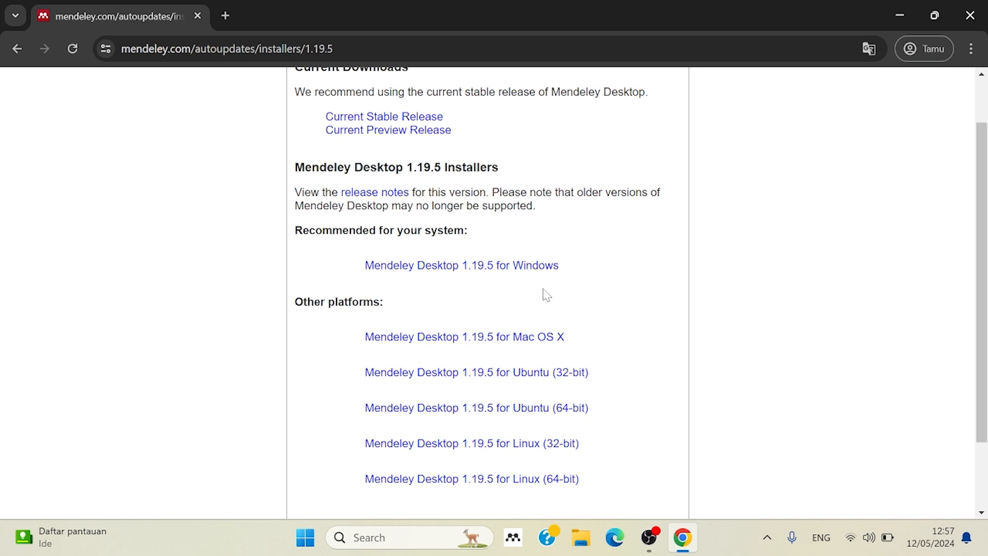
{"action": "left_click", "coordinate": [507, 275]}
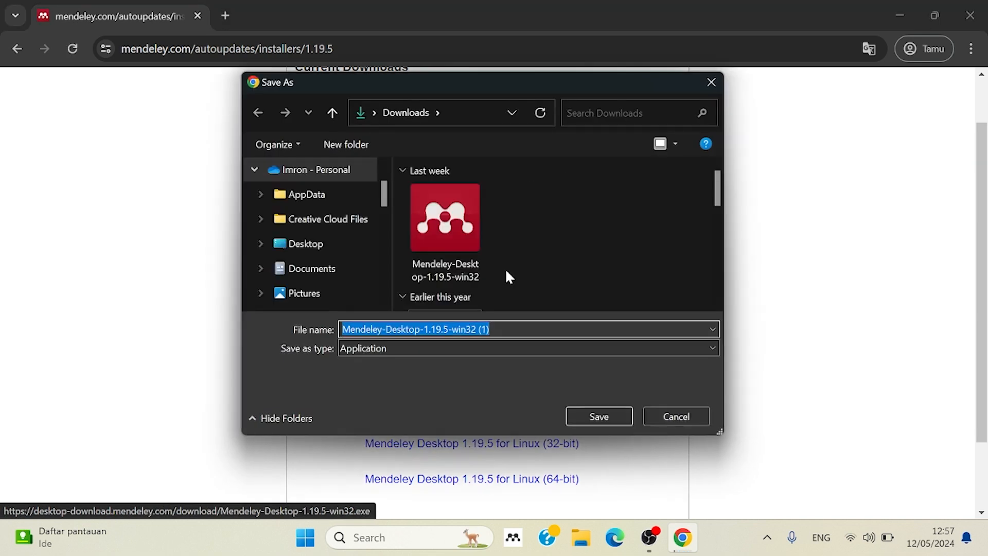
{"action": "left_click", "coordinate": [598, 417]}
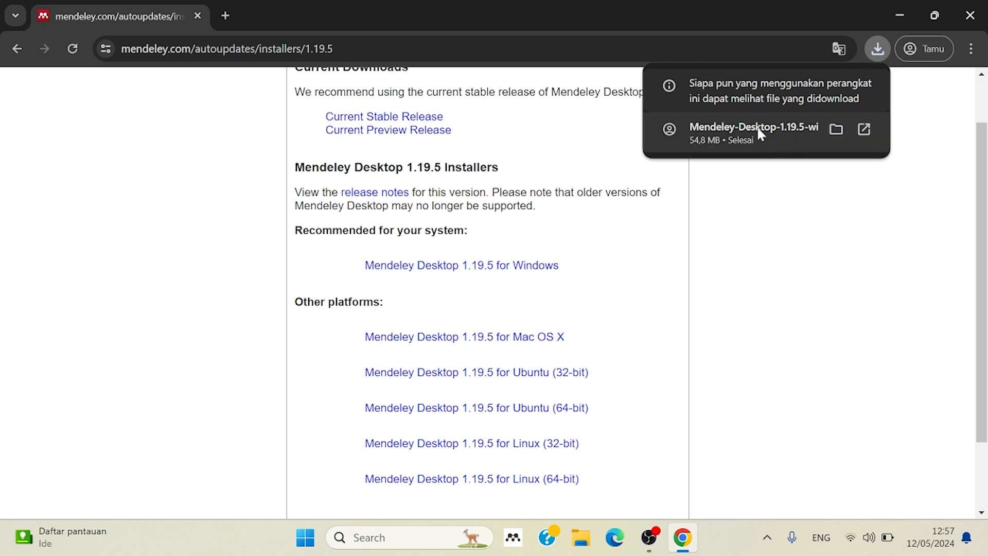
Show the downloaded Mendeley installer in its folder, and minimize both the folder and browser windows.
{"action": "left_click", "coordinate": [835, 130]}
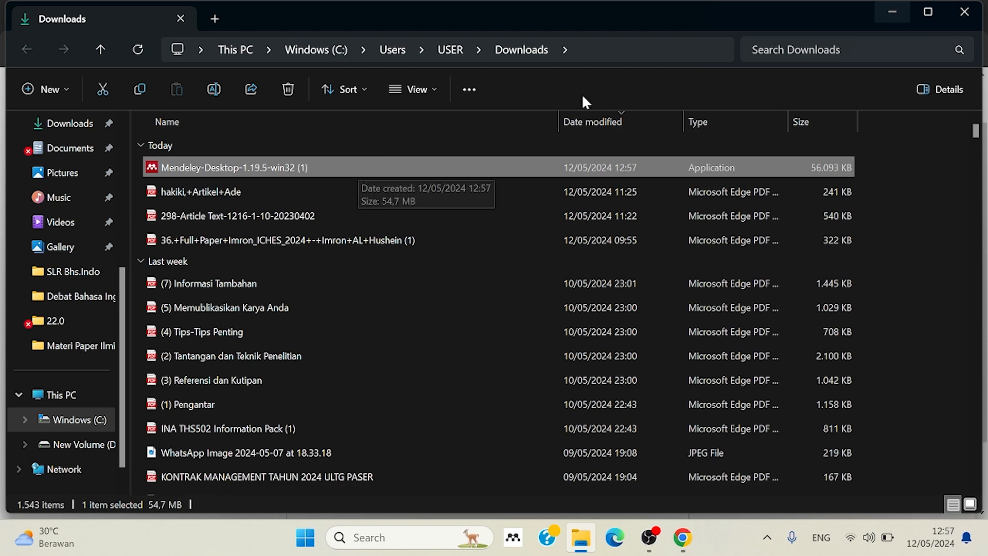
{"action": "left_click", "coordinate": [892, 16]}
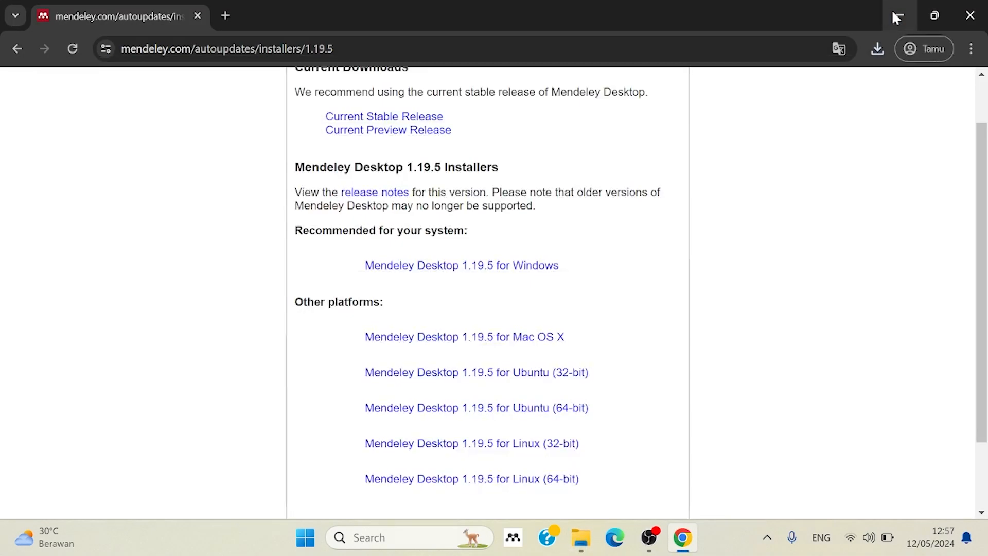
{"action": "left_click", "coordinate": [892, 13]}
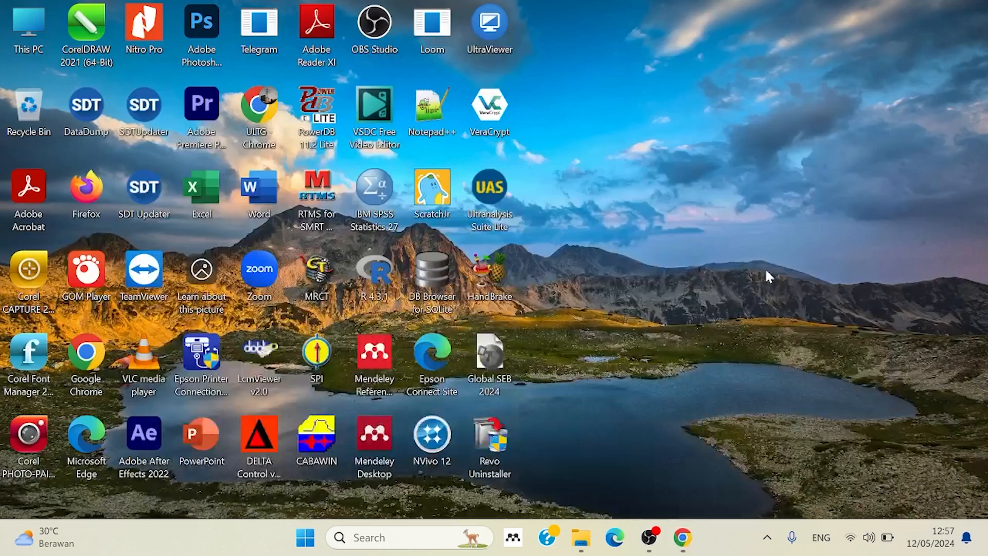
Launch Mendeley Desktop from the desktop and maximize its window.
{"action": "double_click", "coordinate": [378, 434]}
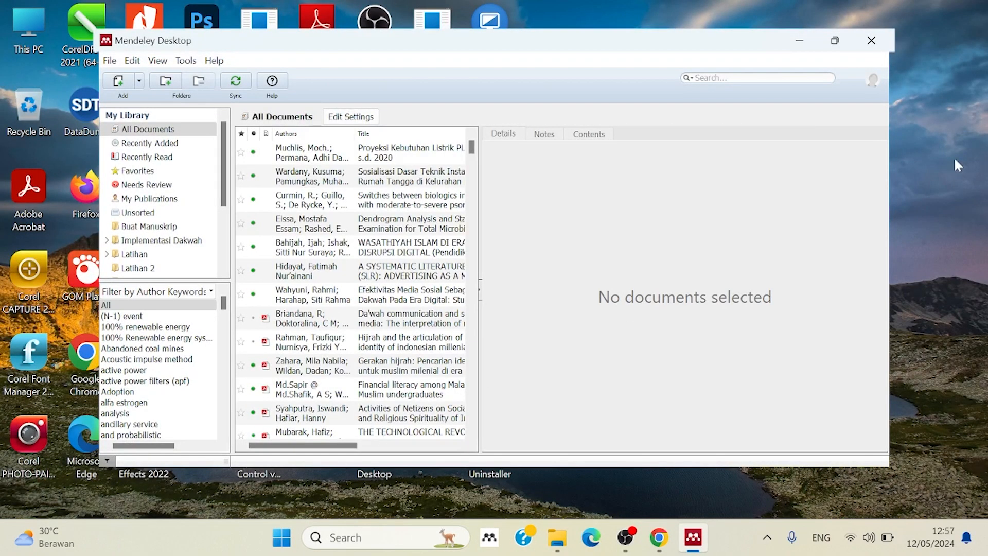
{"action": "left_click", "coordinate": [836, 40]}
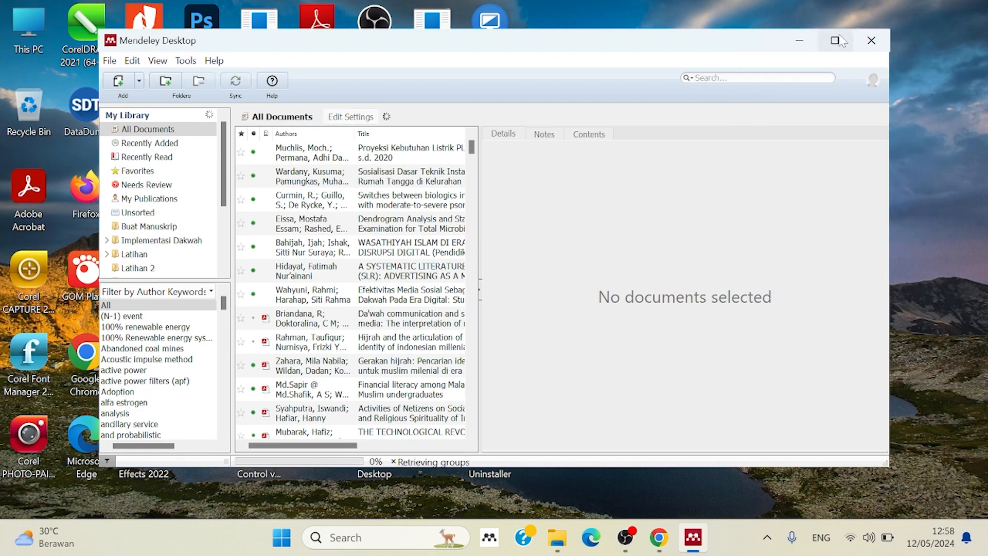
{"action": "left_click", "coordinate": [834, 41]}
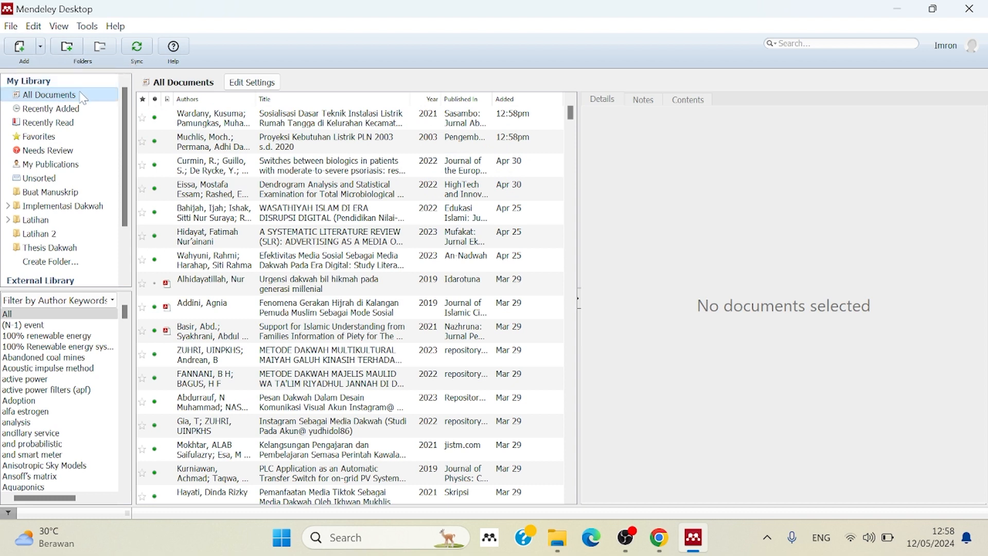
Examine Mendeley's options for adding documents and its commands for the web importer and MS Word plugin.
{"action": "left_click", "coordinate": [41, 47]}
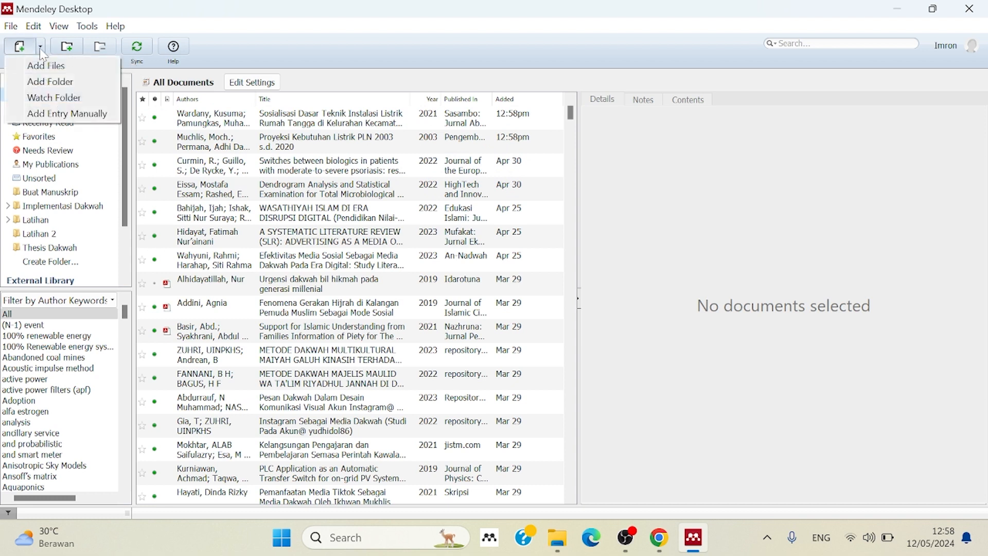
{"action": "left_click", "coordinate": [243, 20]}
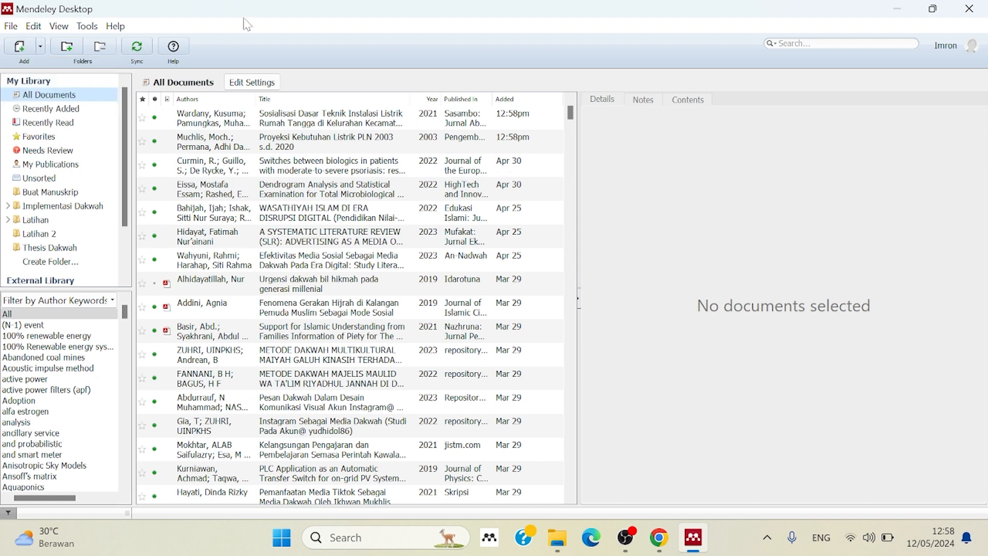
{"action": "left_click", "coordinate": [88, 29]}
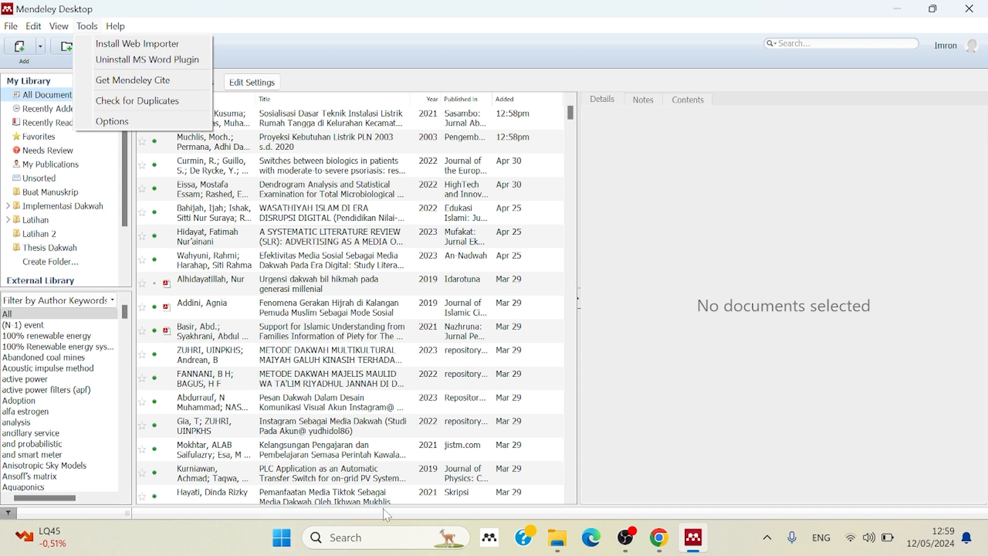
Find Word through the Windows search and launch it.
{"action": "left_click", "coordinate": [389, 538]}
{"action": "type", "text": "word"}
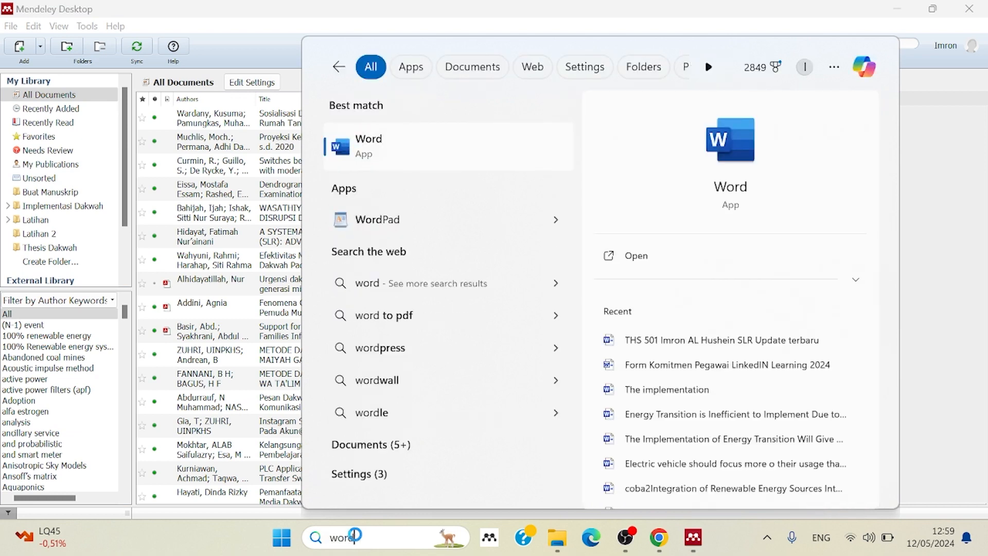
{"action": "key", "text": "Return"}
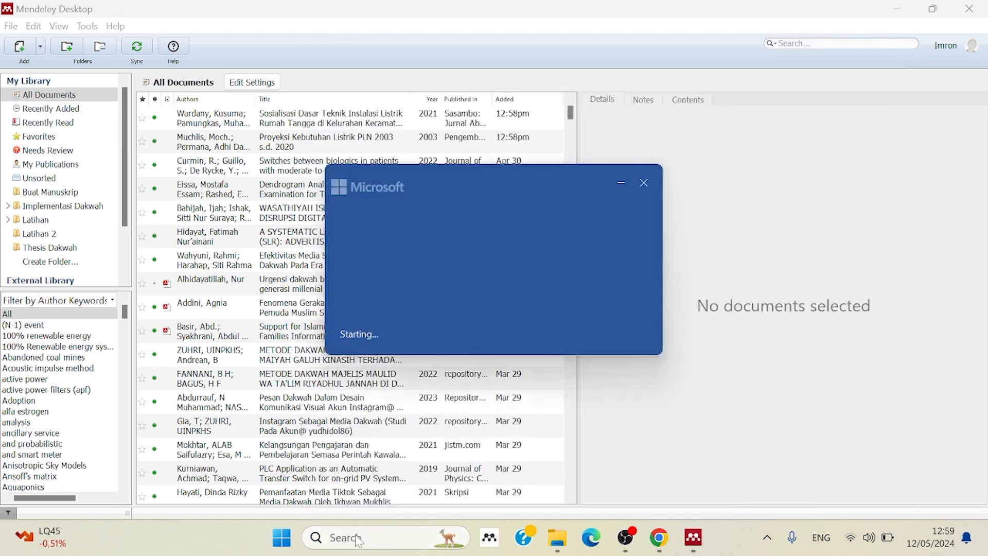
Switch back to Mendeley Desktop and check the MS Word plugin's installation command.
{"action": "left_click", "coordinate": [695, 548]}
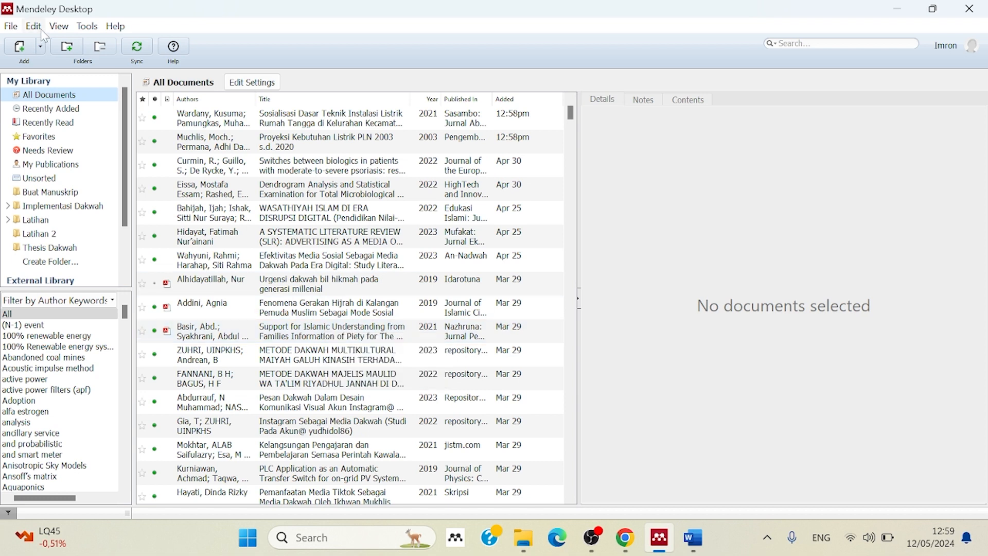
{"action": "left_click", "coordinate": [87, 28]}
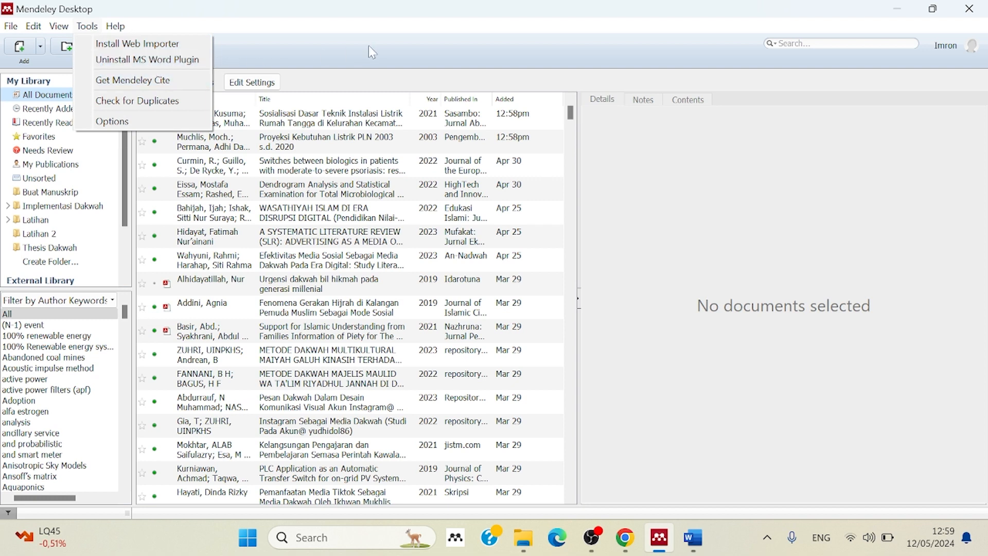
Switch to Word, create a blank document and display the reference tools with the Mendeley Cite-O-Matic group.
{"action": "left_click", "coordinate": [694, 538]}
{"action": "left_click", "coordinate": [175, 191]}
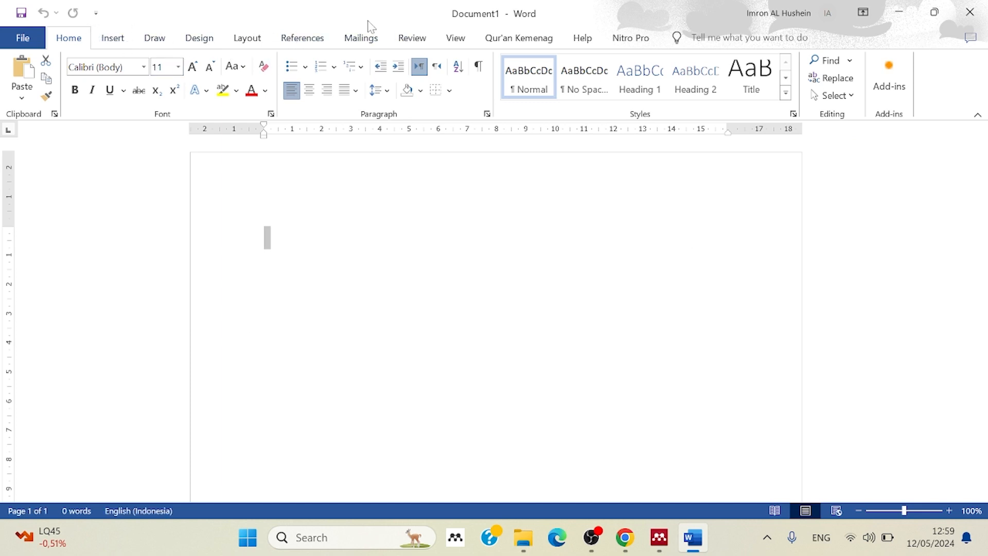
{"action": "left_click", "coordinate": [302, 39]}
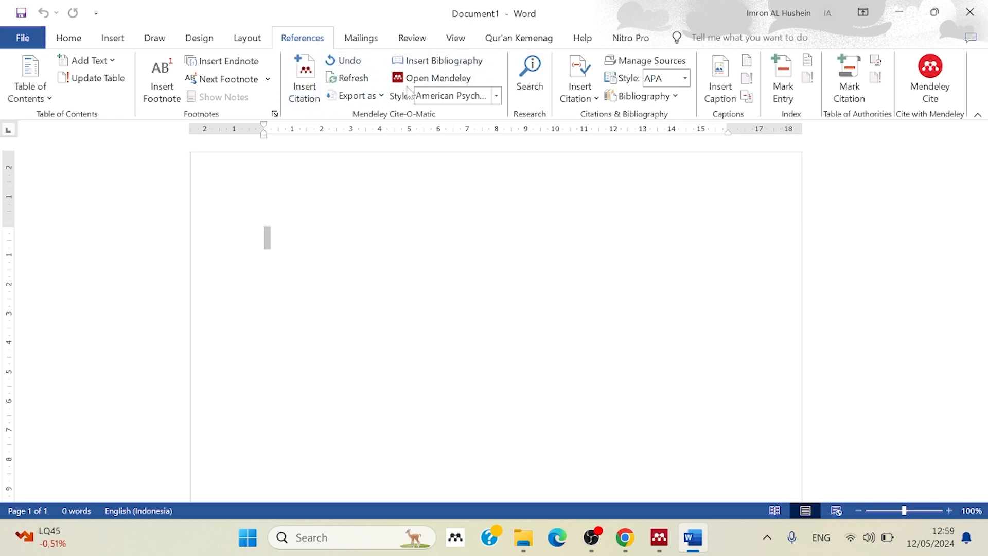
{"action": "left_click", "coordinate": [350, 269]}
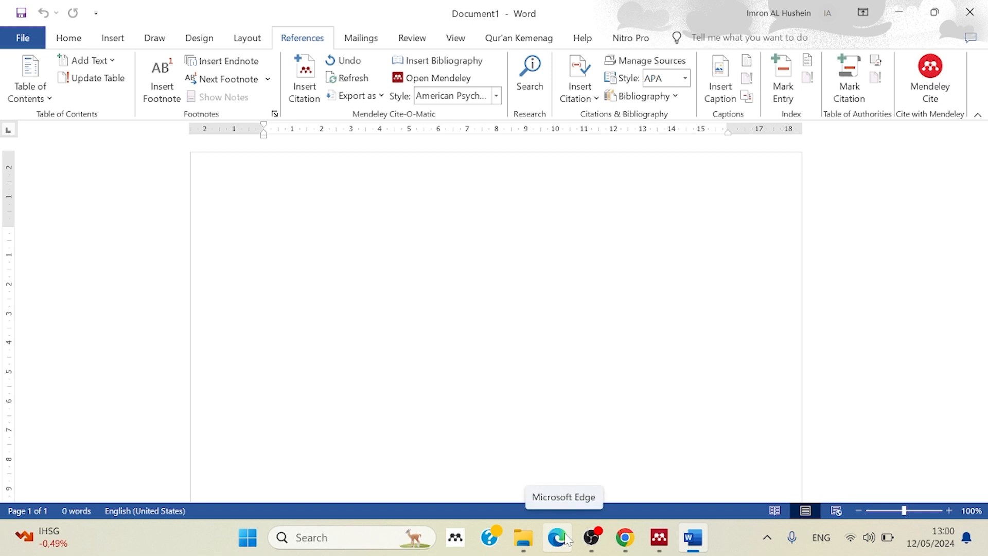
Switch to Chrome and find Google Scholar through a Google search in a new browser page, opening its home page.
{"action": "left_click", "coordinate": [625, 538]}
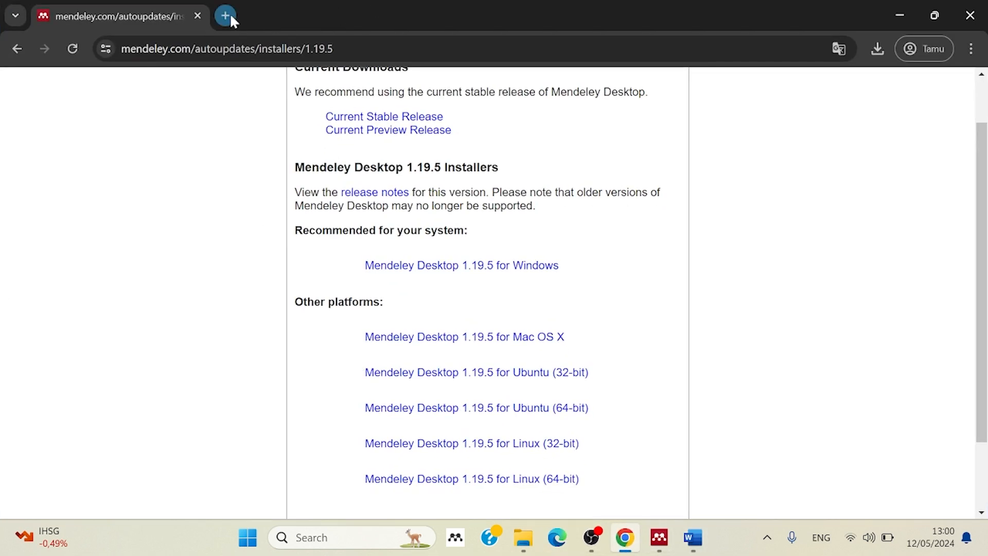
{"action": "left_click", "coordinate": [226, 15]}
{"action": "type", "text": "goo"}
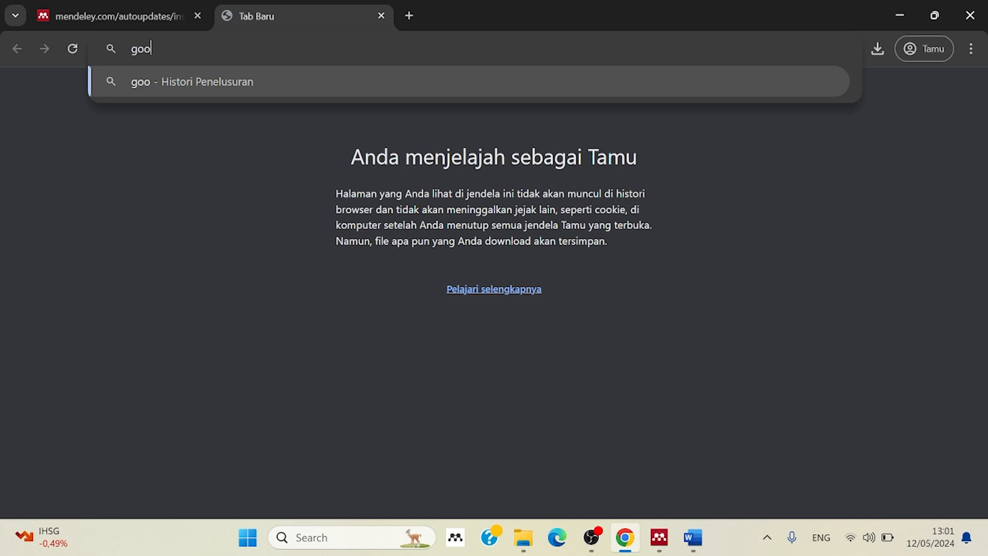
{"action": "type", "text": "gle"}
{"action": "key", "text": "Return"}
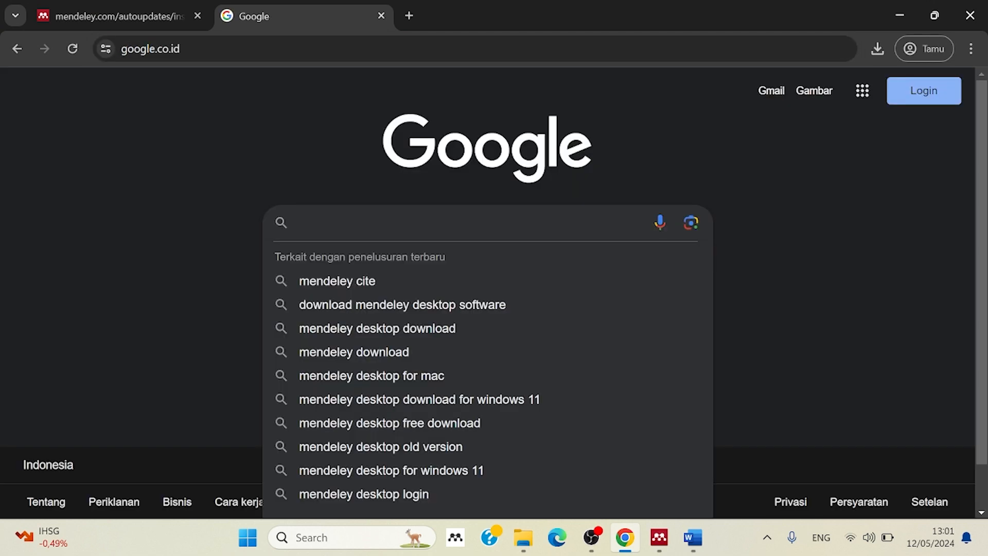
{"action": "type", "text": "g"}
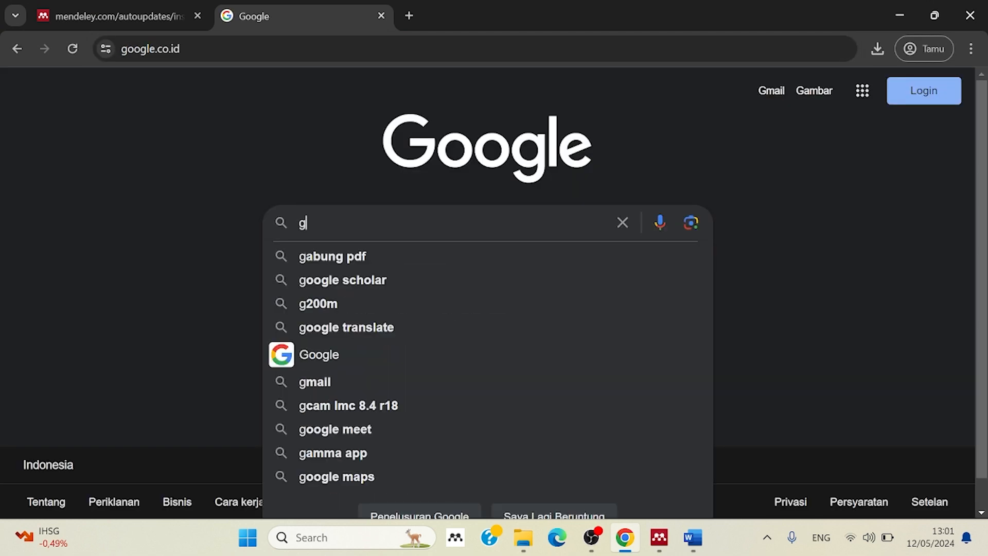
{"action": "left_click", "coordinate": [376, 279]}
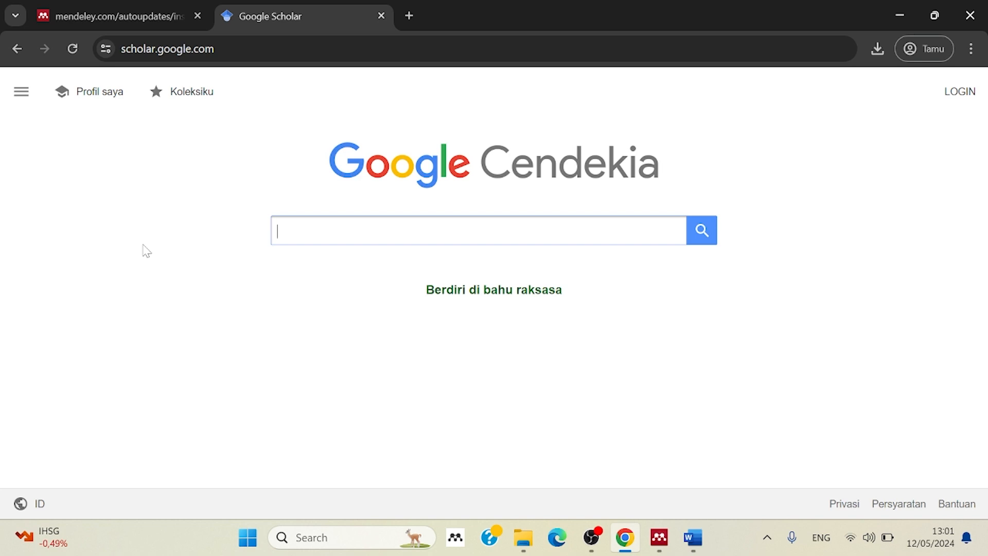
Search Google Scholar for "pendidikan karakter" and limit the results to the custom year range 2019–2024.
{"action": "type", "text": "pendi"}
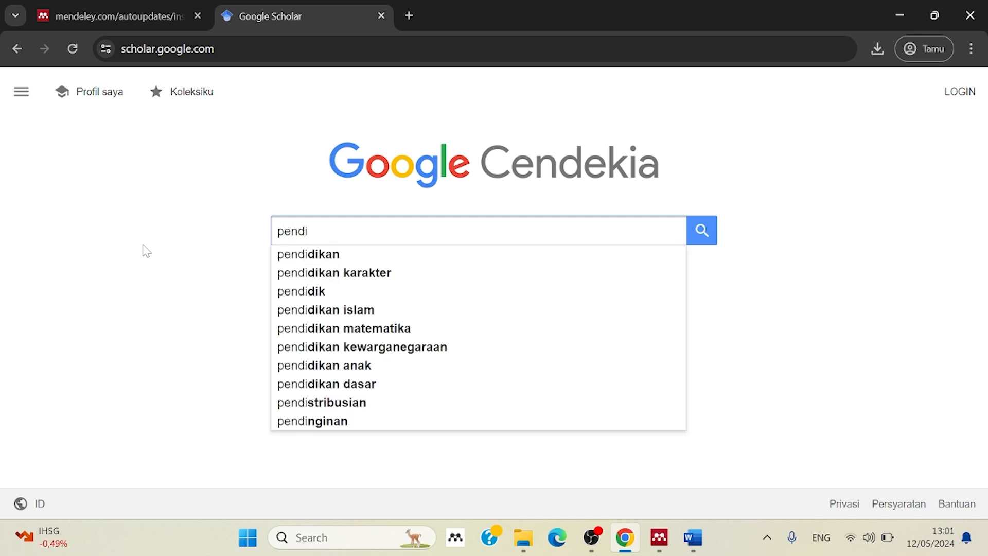
{"action": "left_click", "coordinate": [362, 273]}
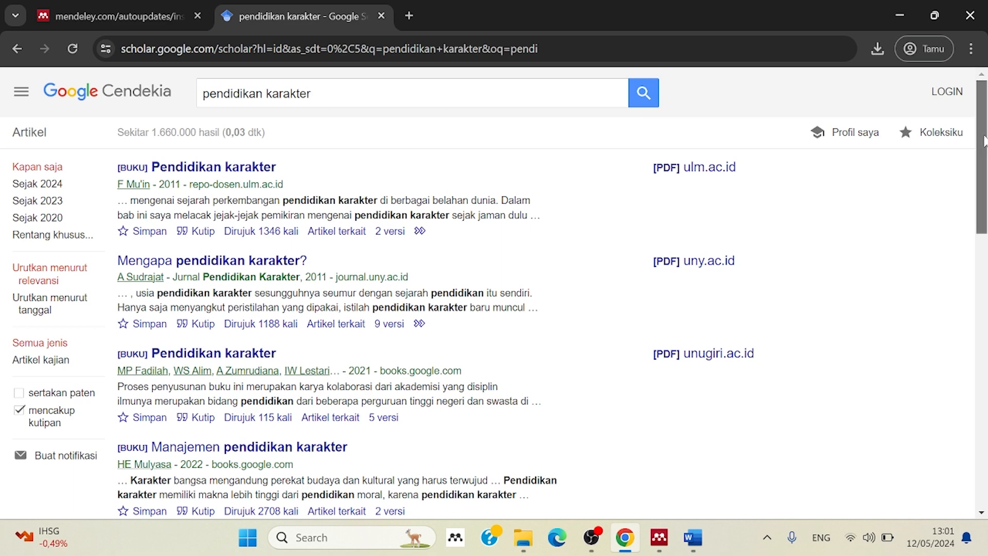
{"action": "left_click_drag", "start_coordinate": [984, 139], "coordinate": [984, 157]}
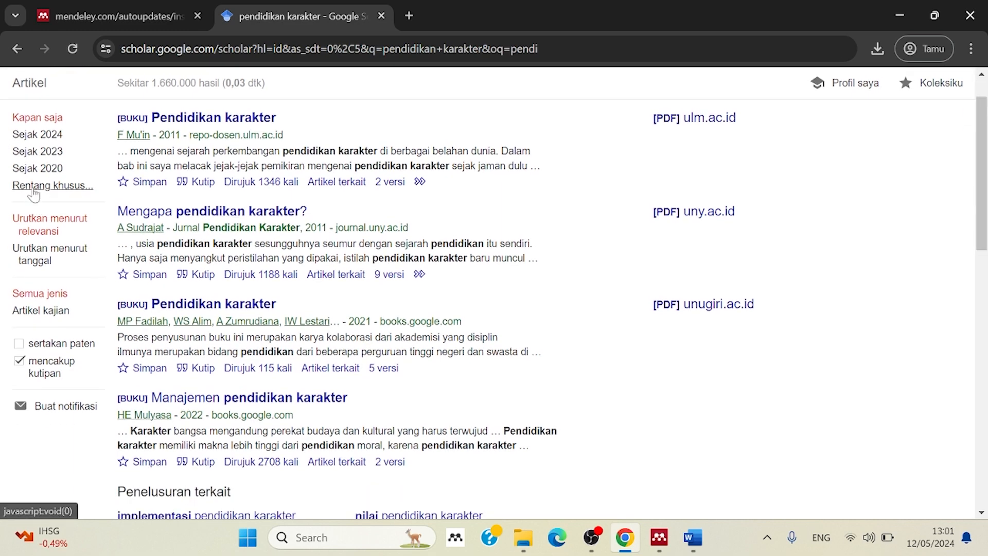
{"action": "left_click", "coordinate": [33, 187]}
{"action": "left_click", "coordinate": [19, 209]}
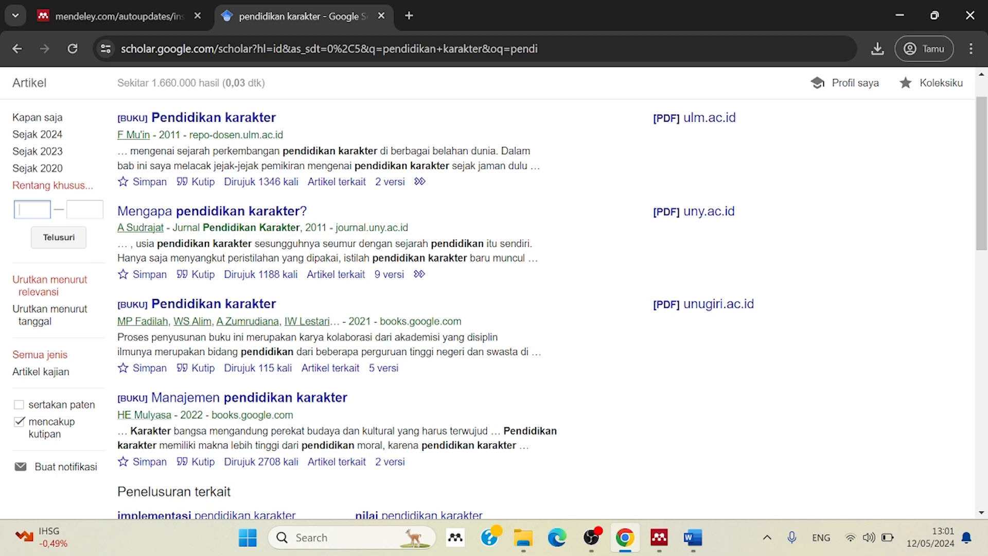
{"action": "type", "text": "2019"}
{"action": "key", "text": "Tab"}
{"action": "type", "text": "2020"}
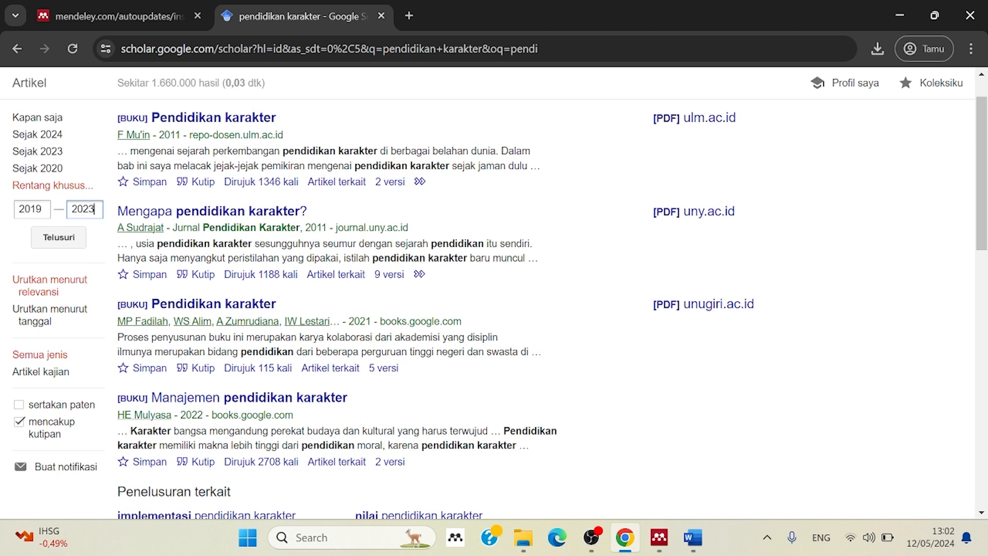
{"action": "key", "text": "BackSpace"}
{"action": "type", "text": "4"}
{"action": "left_click", "coordinate": [64, 244]}
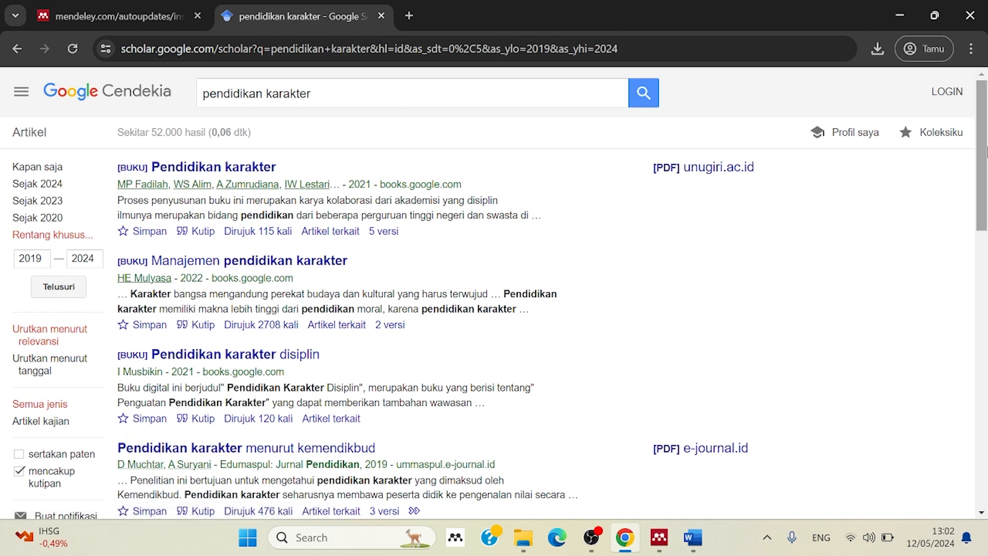
Browse the filtered results and check the citation formats offered for the article "Pendidikan karakter menurut kemendikbud".
{"action": "scroll", "coordinate": [987, 153], "scroll_direction": "down", "scroll_amount": 2}
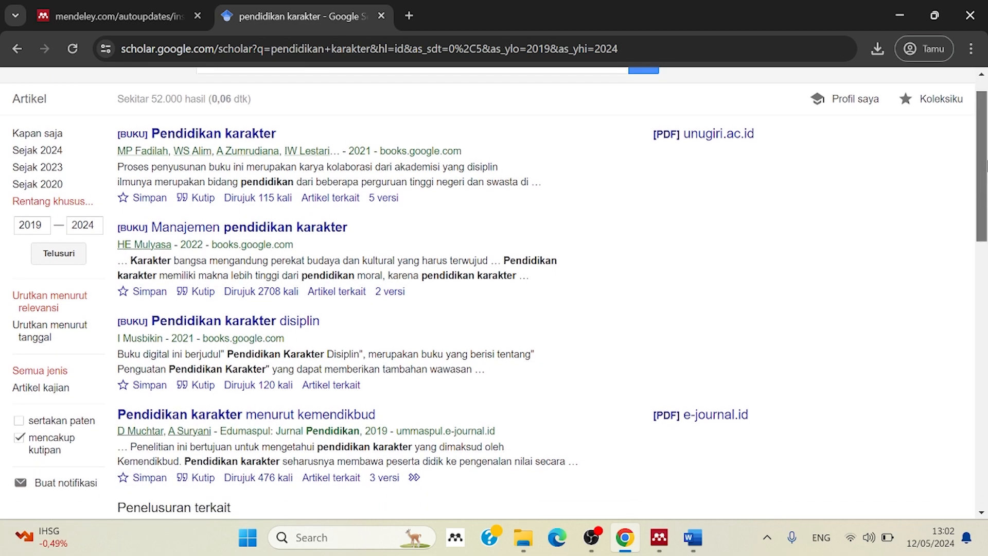
{"action": "scroll", "coordinate": [986, 153], "scroll_direction": "up", "scroll_amount": 2}
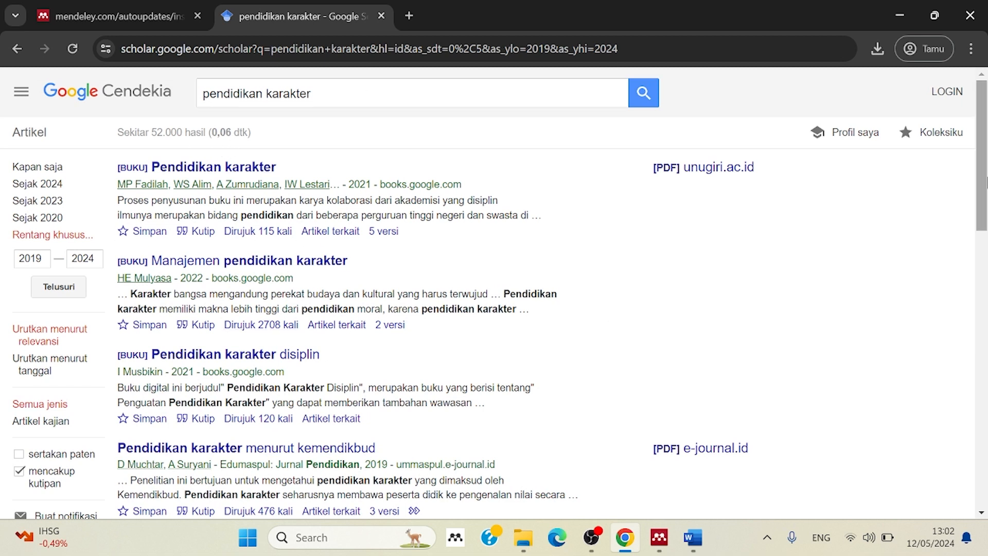
{"action": "left_click_drag", "start_coordinate": [987, 183], "coordinate": [986, 225]}
{"action": "left_click_drag", "start_coordinate": [986, 224], "coordinate": [986, 251]}
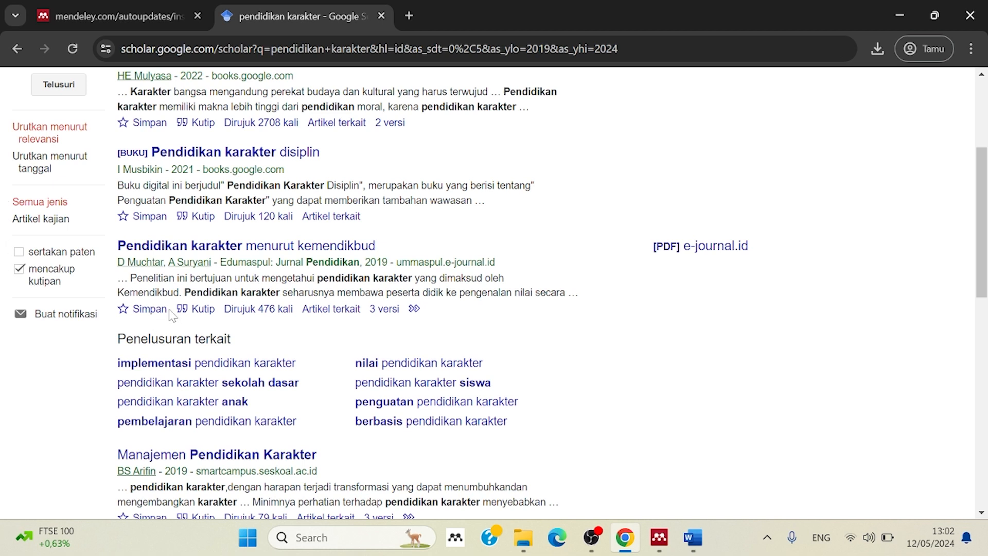
{"action": "left_click", "coordinate": [203, 312]}
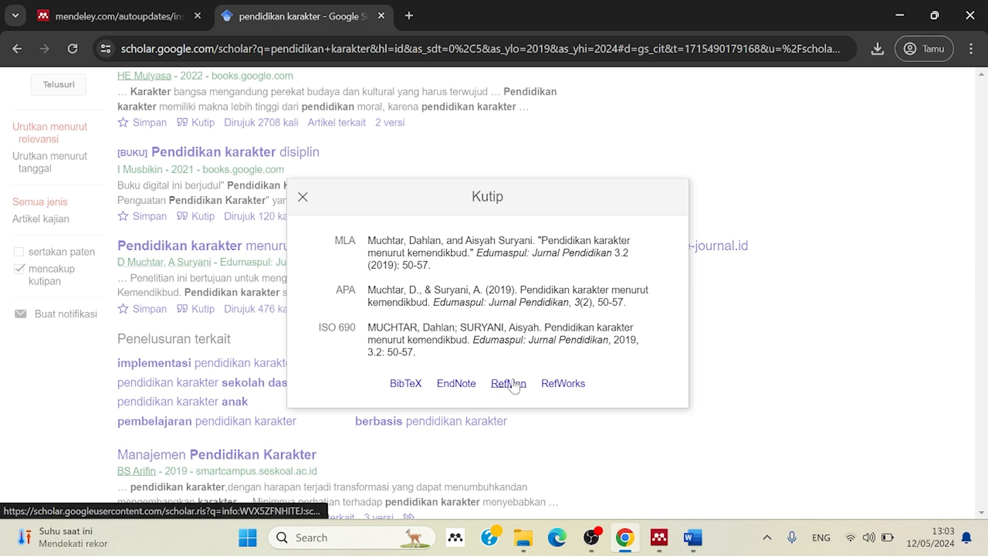
{"action": "left_click", "coordinate": [303, 198]}
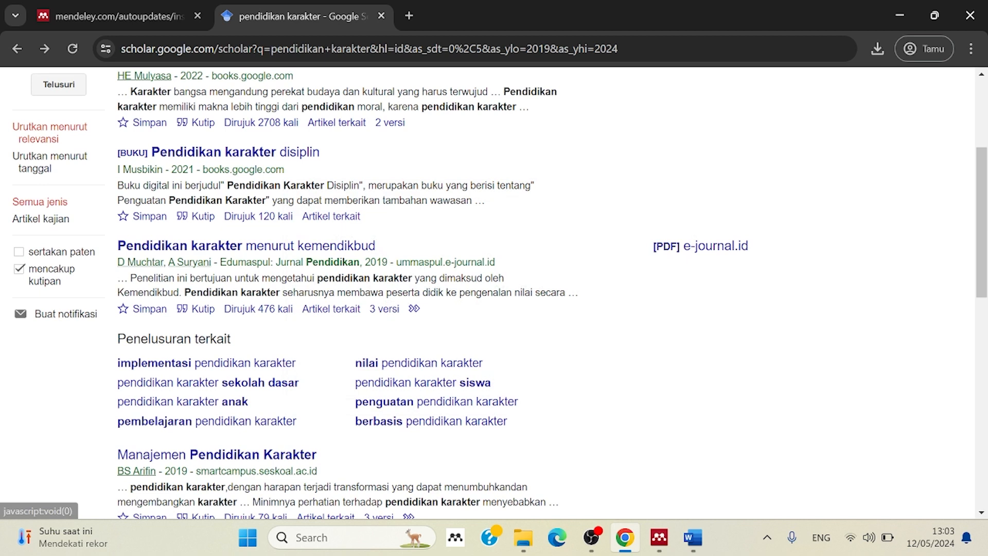
{"action": "right_click", "coordinate": [688, 253]}
{"action": "left_click", "coordinate": [721, 260]}
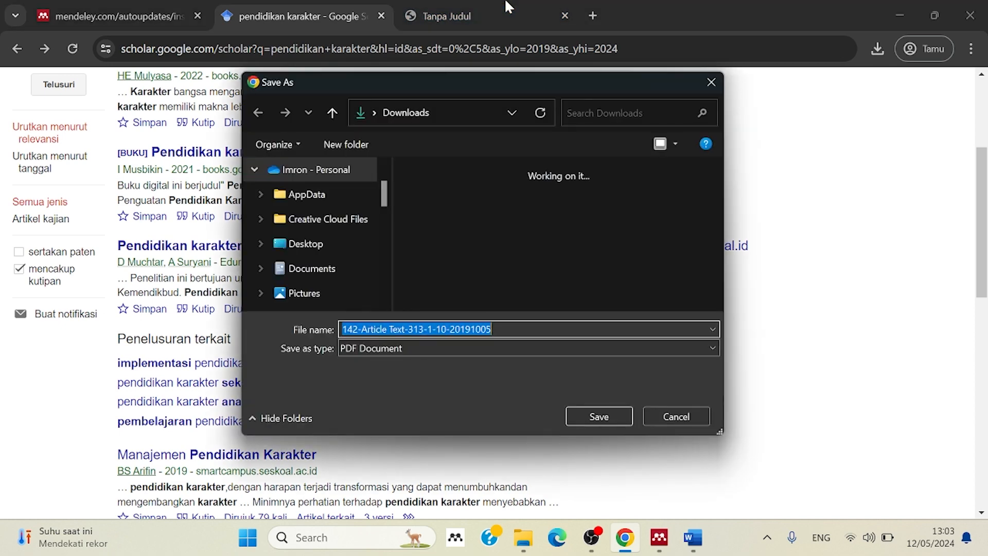
{"action": "left_click", "coordinate": [607, 418]}
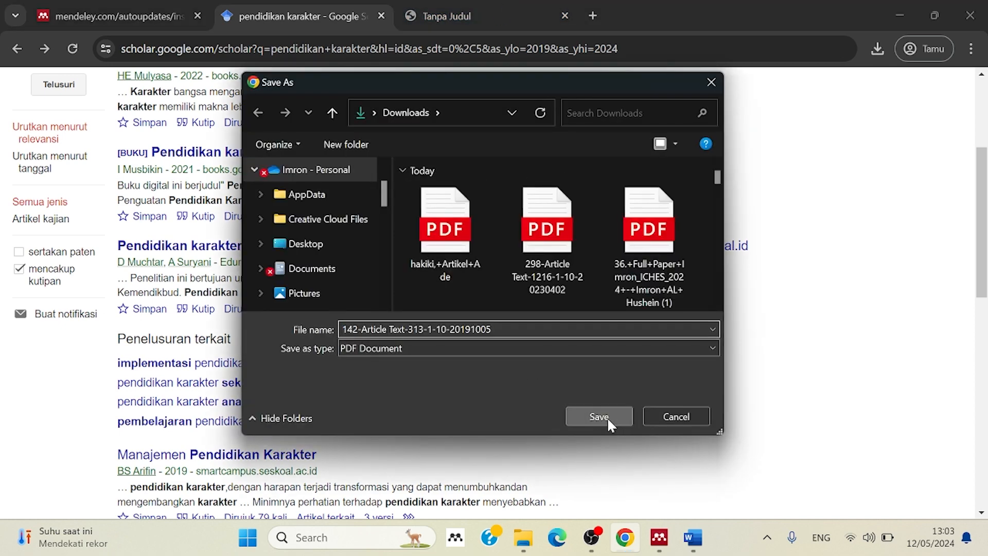
{"action": "left_click", "coordinate": [878, 49]}
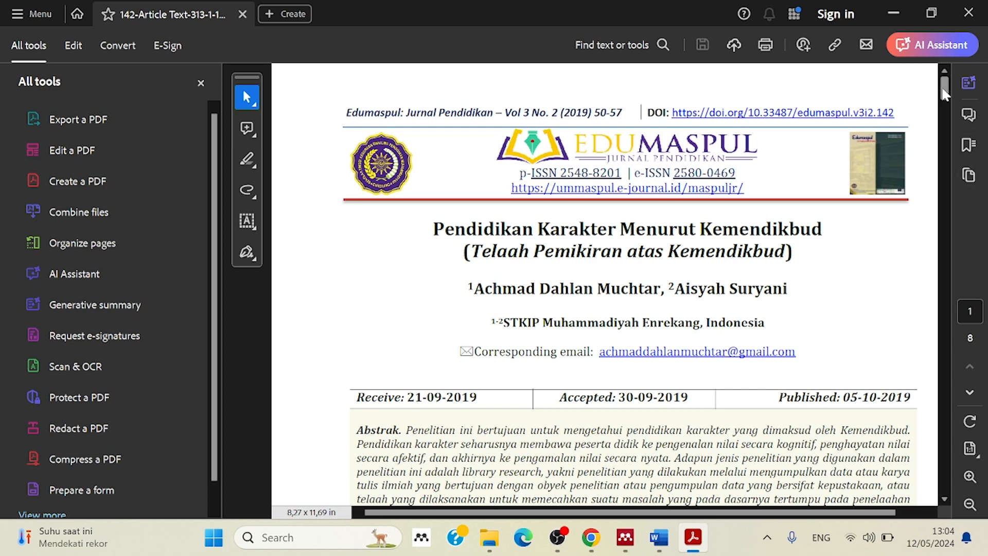
Copy the clause from "Pemerintah Indonesia telah merumusan kebijakan" to "pembangunan karakter bangsa" on page 4 of the PDF.
{"action": "right_click", "coordinate": [944, 103]}
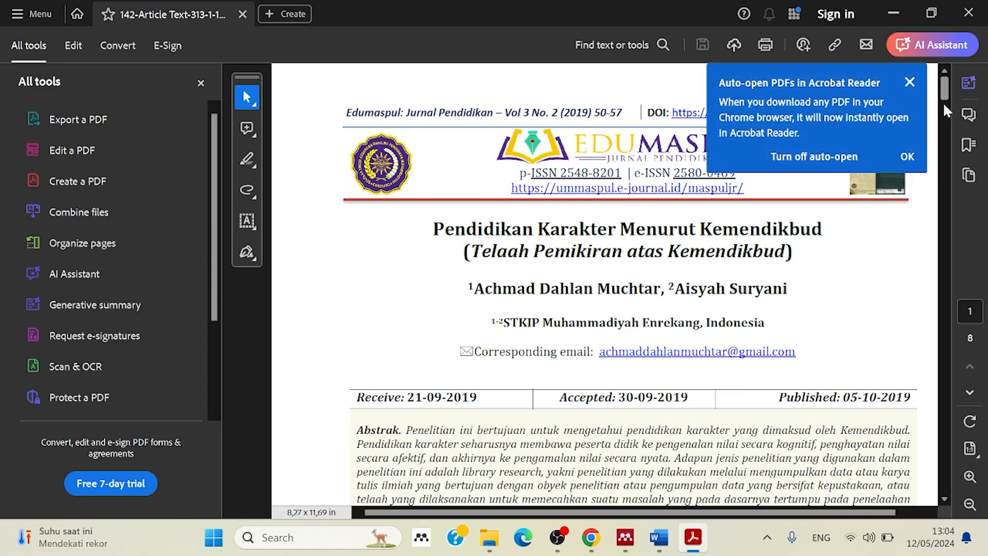
{"action": "left_click_drag", "start_coordinate": [943, 91], "coordinate": [939, 248]}
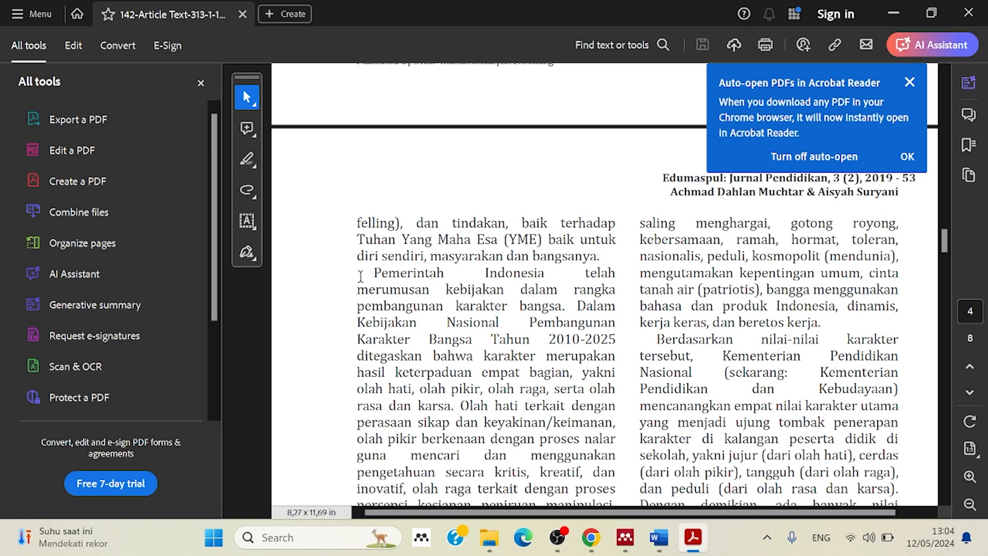
{"action": "left_click_drag", "start_coordinate": [369, 289], "coordinate": [534, 299]}
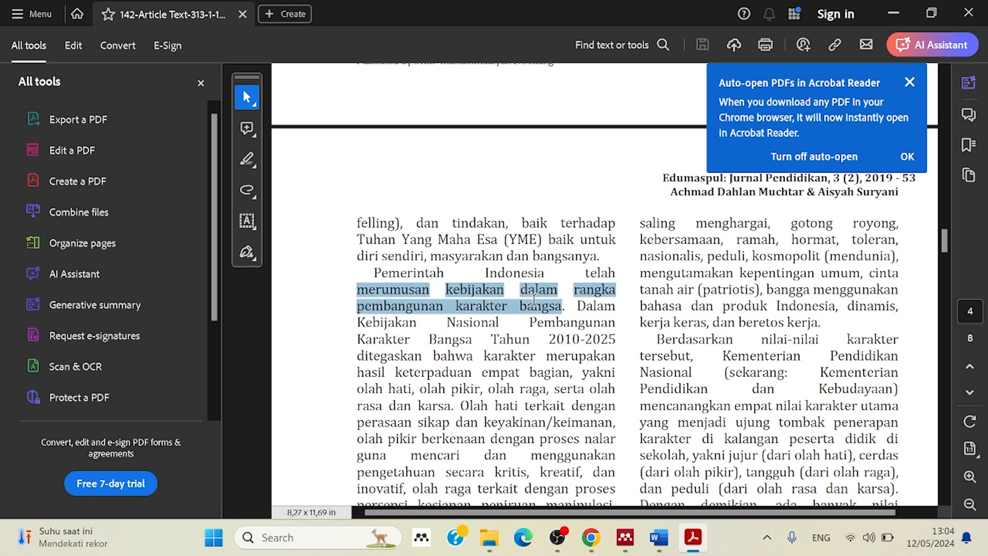
{"action": "left_click_drag", "start_coordinate": [374, 271], "coordinate": [547, 302]}
{"action": "key", "text": "ctrl+c"}
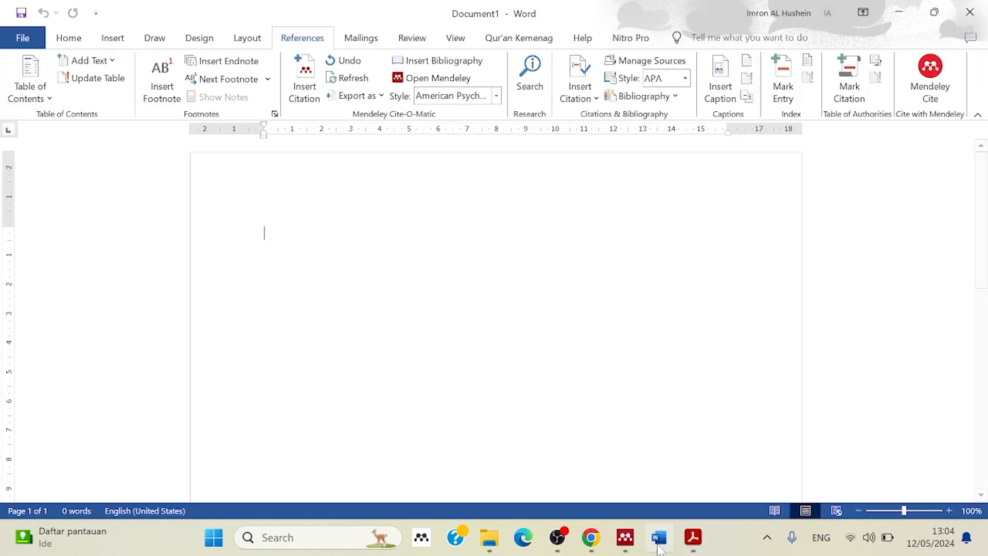
Switch to Word, paste the copied sentence into the blank document as text only, and place the cursor at its end.
{"action": "left_click", "coordinate": [659, 537]}
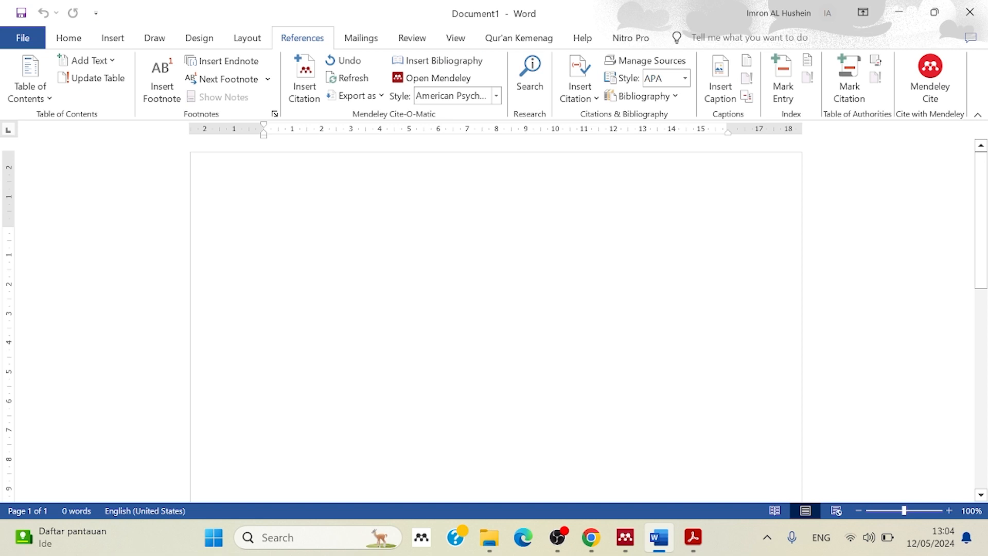
{"action": "right_click", "coordinate": [270, 233]}
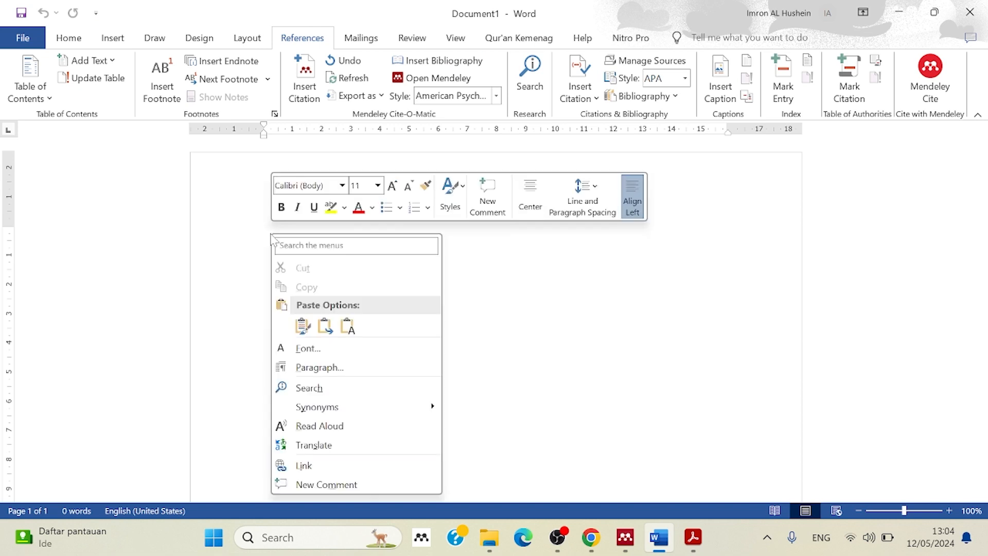
{"action": "left_click", "coordinate": [347, 325]}
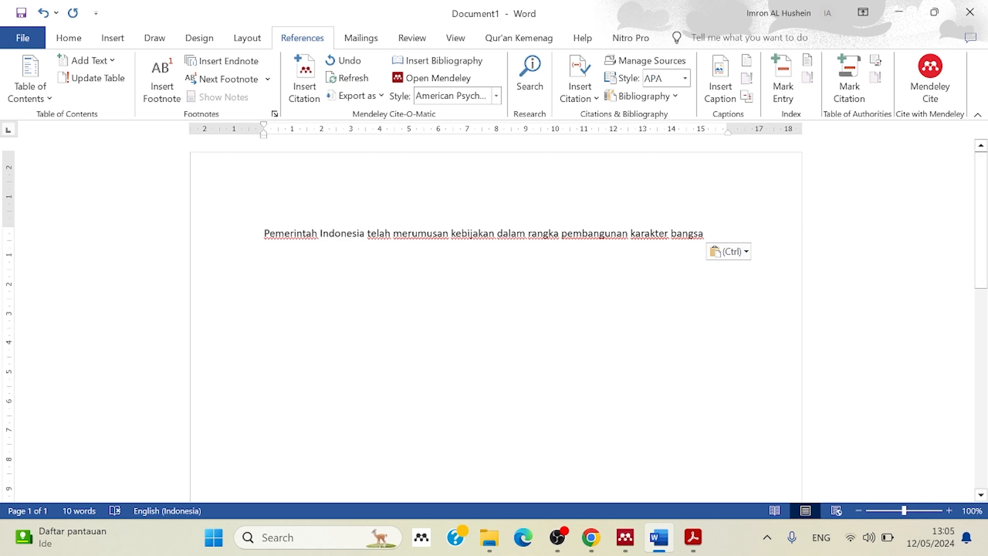
{"action": "left_click_drag", "start_coordinate": [678, 315], "coordinate": [711, 236]}
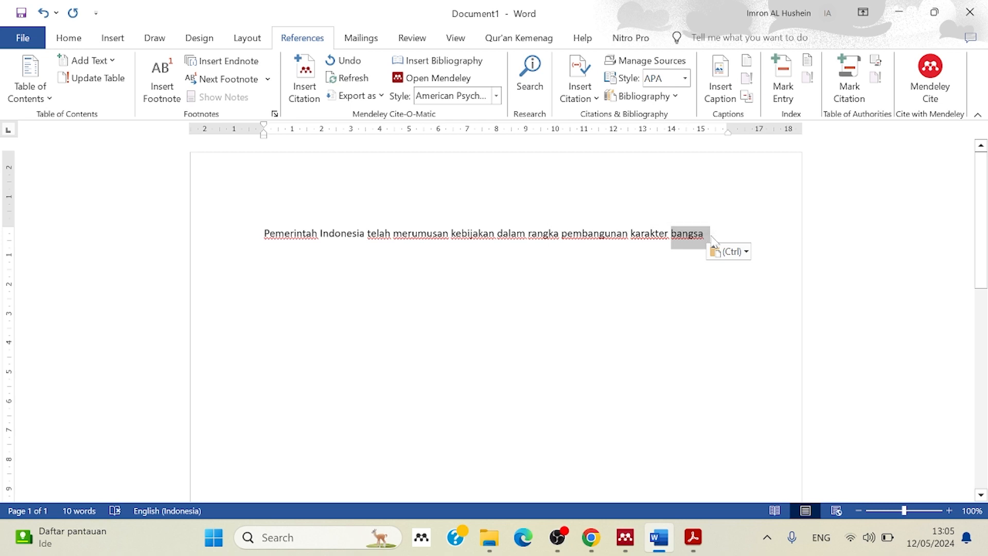
{"action": "left_click", "coordinate": [711, 236]}
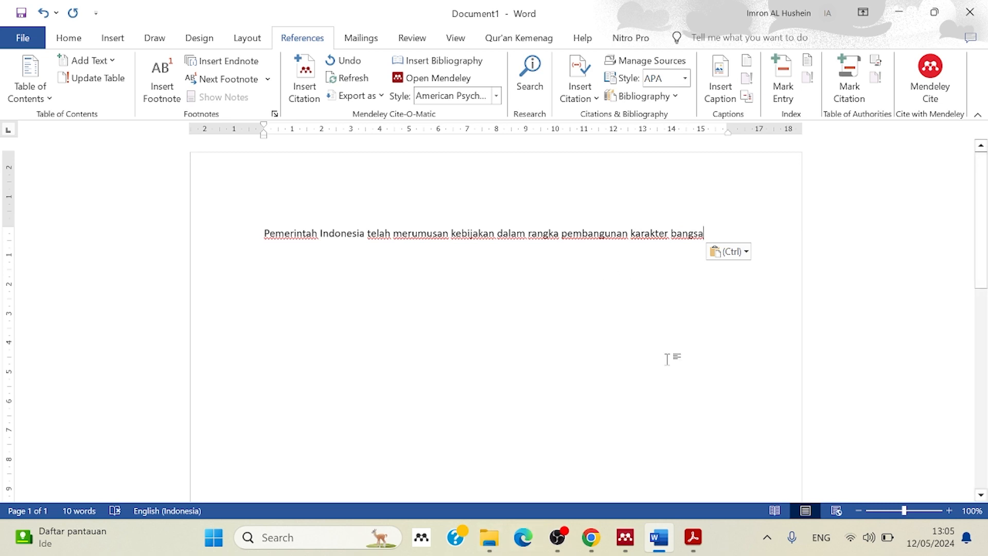
Return to Google Scholar in Chrome and save the kemendikbud article's RefMan citation to Downloads as the RIS file scholar (7).
{"action": "left_click", "coordinate": [692, 540]}
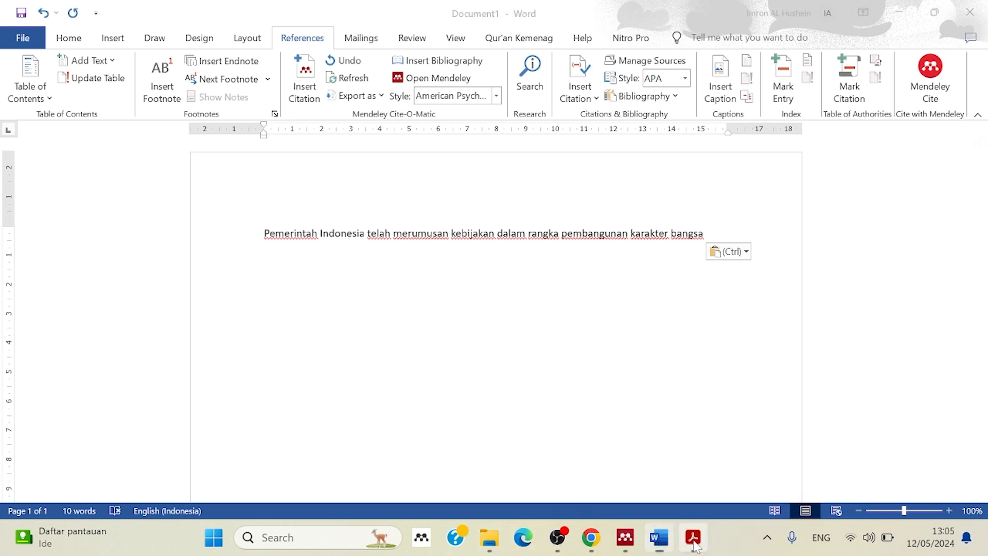
{"action": "left_click", "coordinate": [504, 313]}
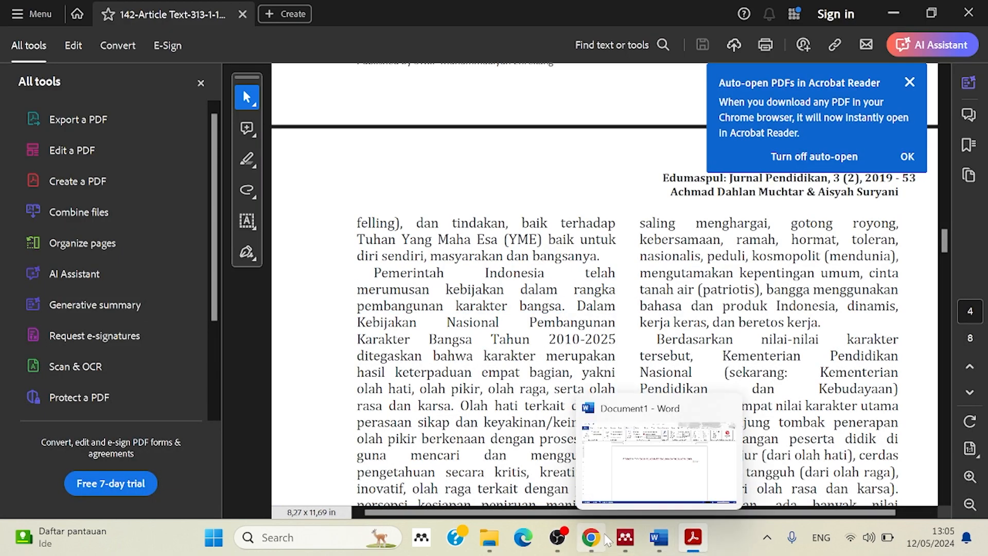
{"action": "left_click", "coordinate": [591, 538]}
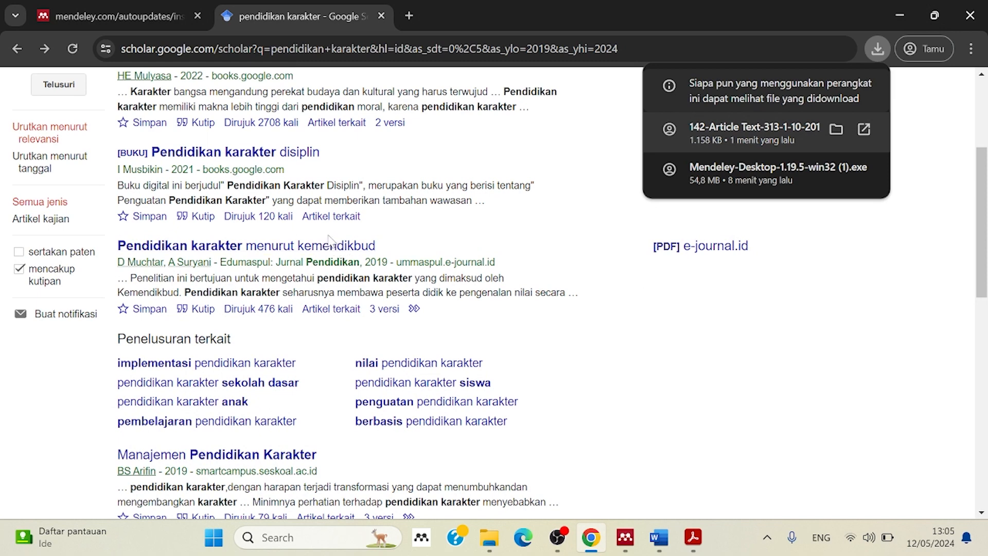
{"action": "left_click", "coordinate": [199, 311]}
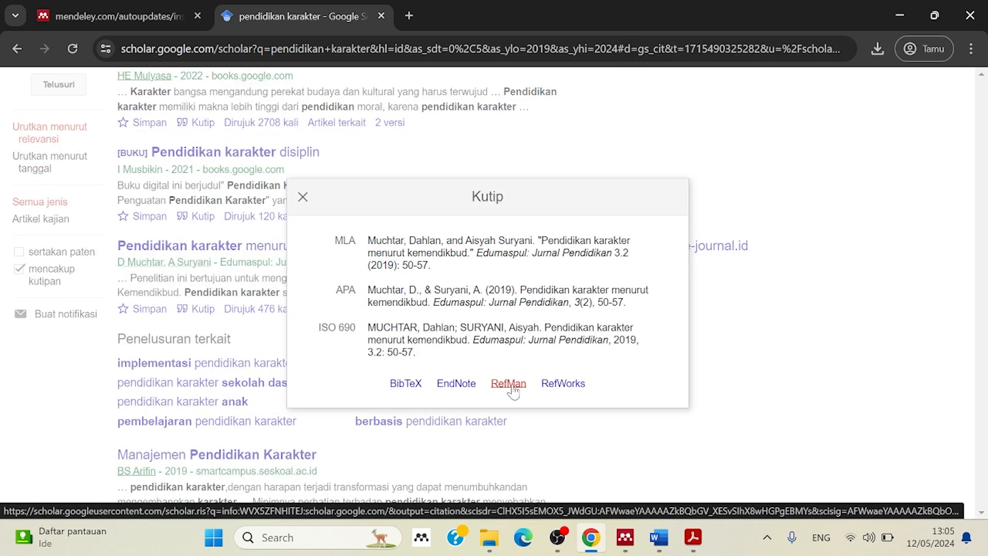
{"action": "left_click", "coordinate": [509, 384]}
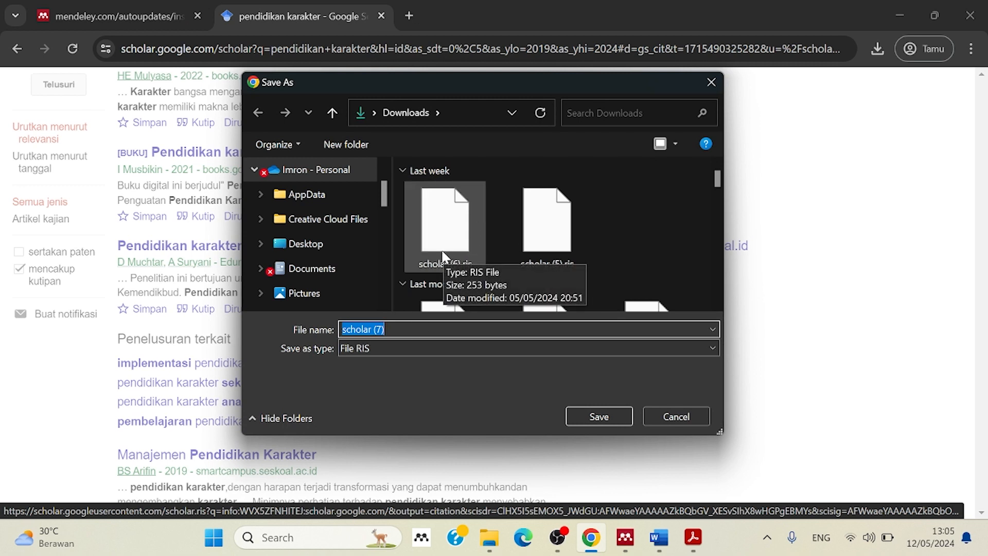
{"action": "left_click", "coordinate": [601, 415]}
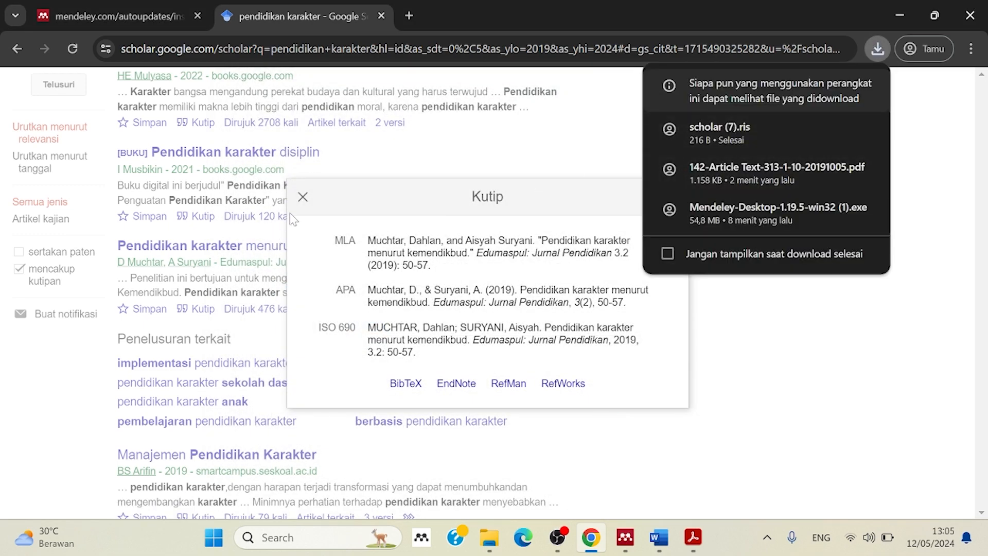
{"action": "left_click", "coordinate": [303, 197]}
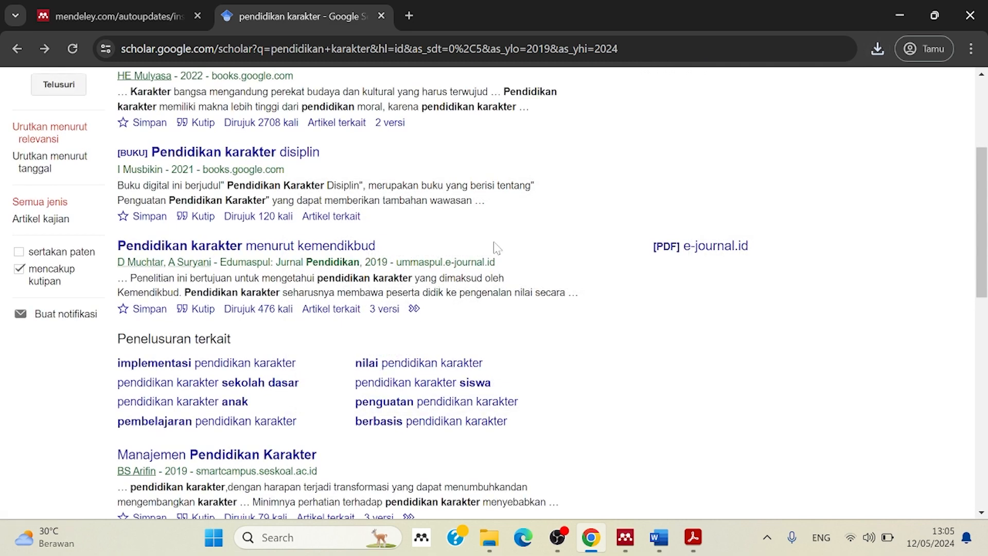
Switch to Mendeley Desktop and add the citation file scholar (7).ris from Downloads to the library.
{"action": "left_click", "coordinate": [668, 544]}
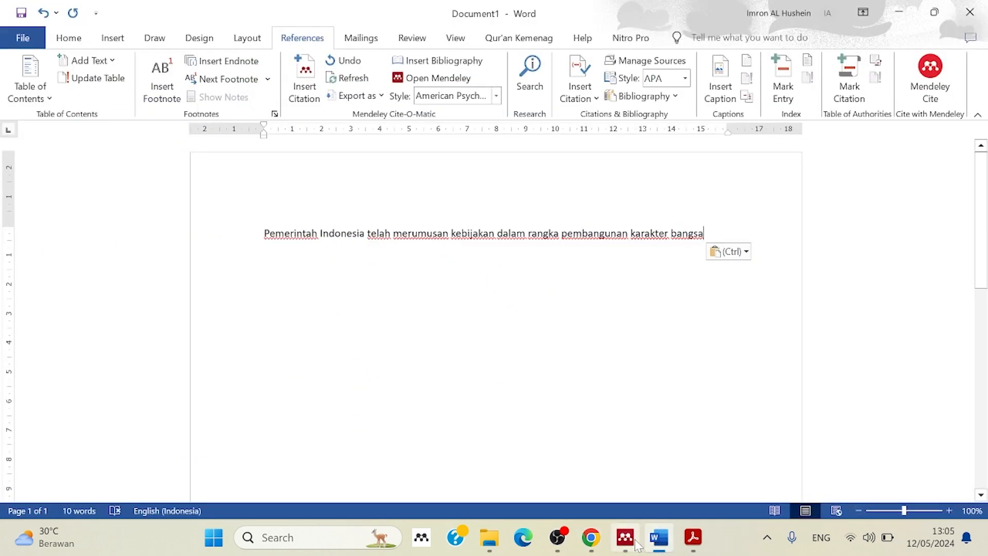
{"action": "mouse_move", "coordinate": [631, 545]}
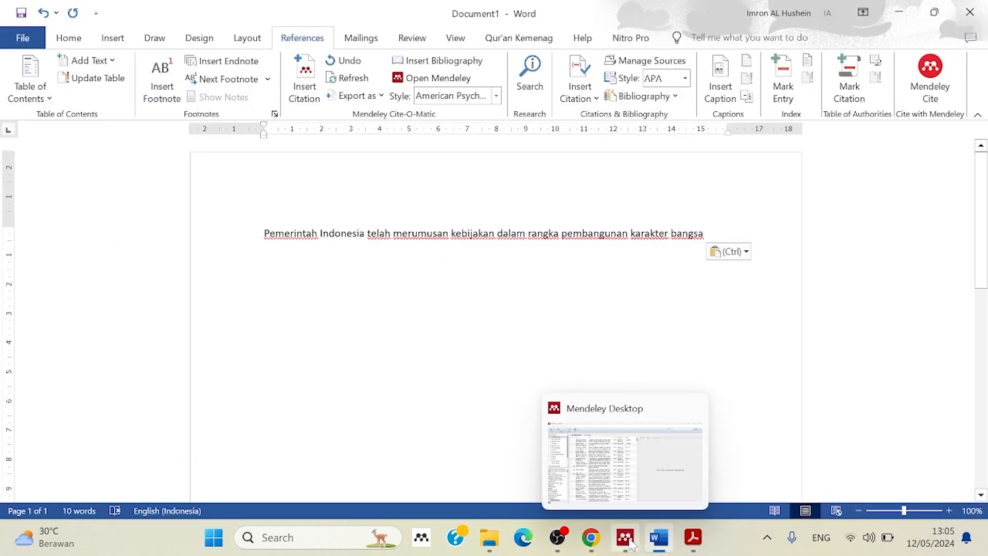
{"action": "left_click", "coordinate": [631, 544]}
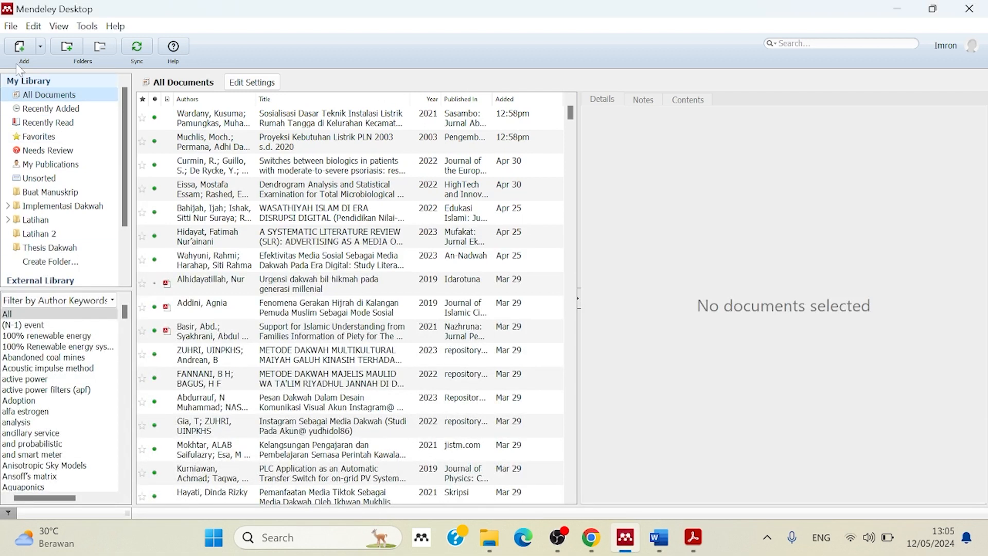
{"action": "left_click", "coordinate": [40, 49]}
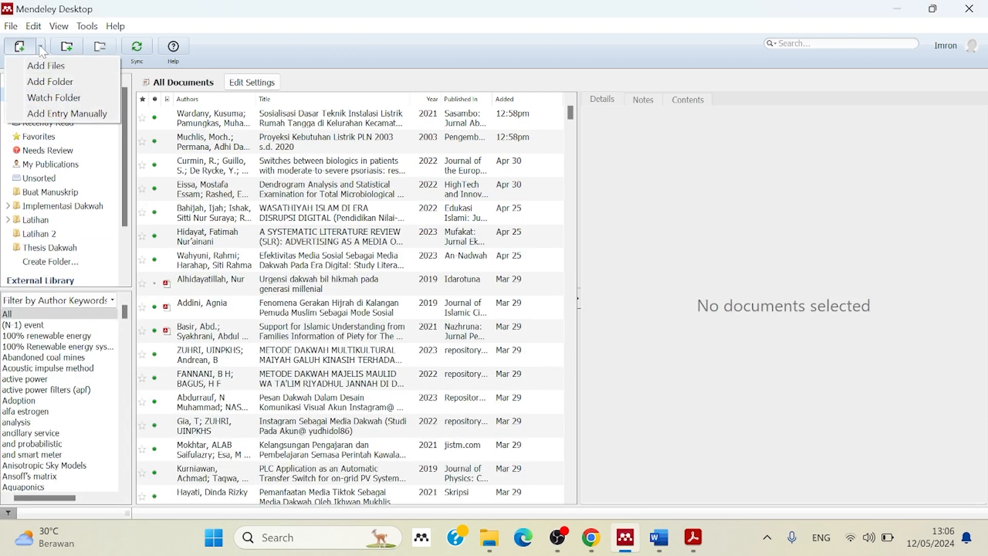
{"action": "left_click", "coordinate": [35, 48]}
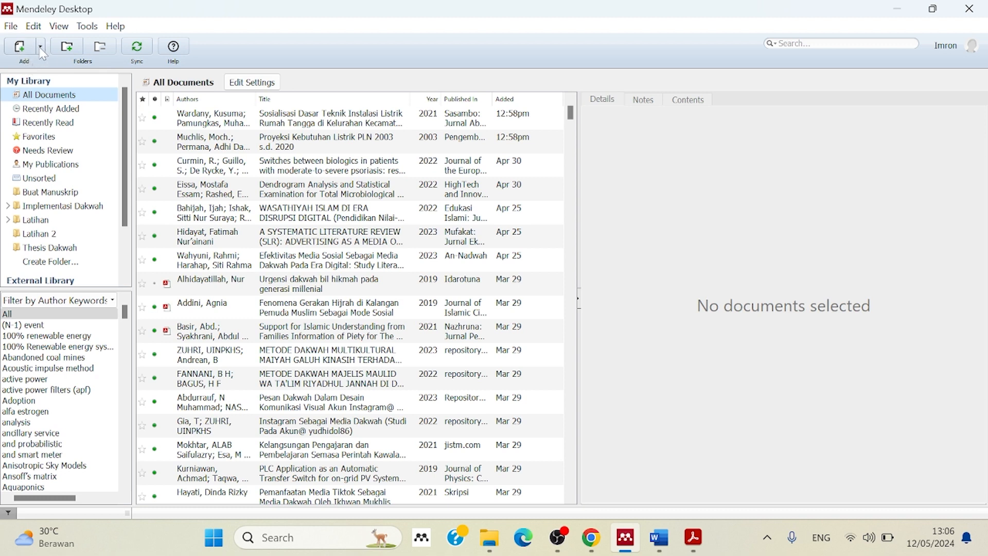
{"action": "left_click", "coordinate": [40, 47]}
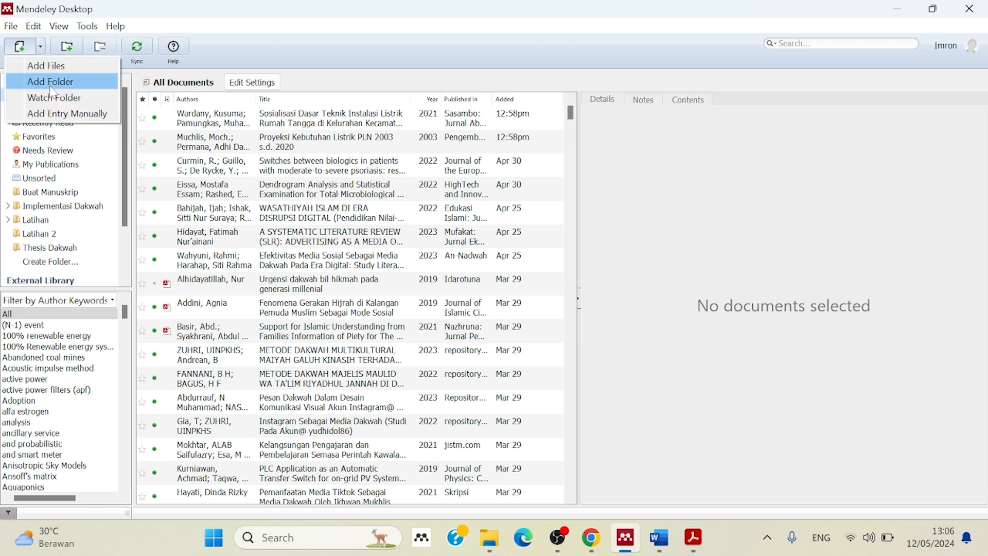
{"action": "left_click", "coordinate": [48, 67]}
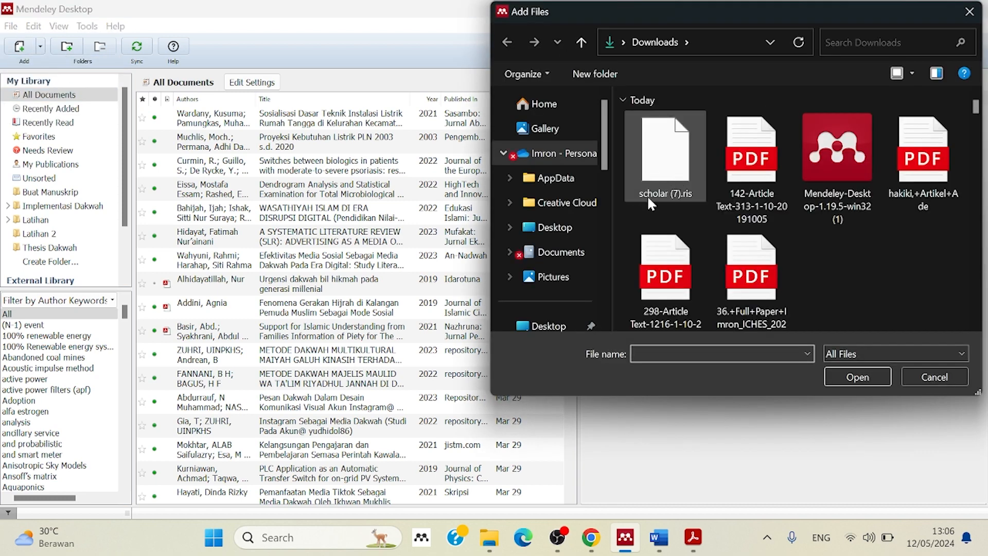
{"action": "left_click", "coordinate": [680, 180]}
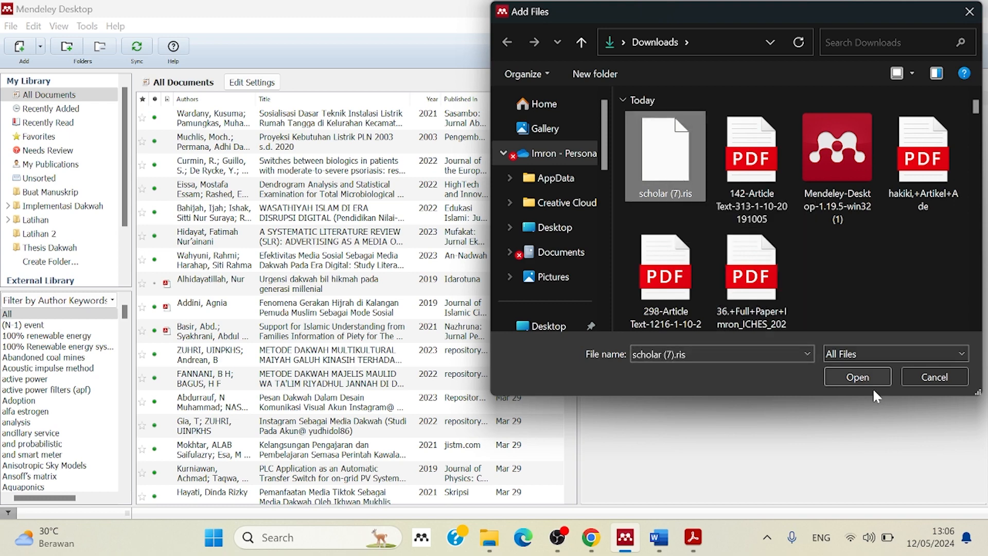
{"action": "left_click", "coordinate": [860, 376]}
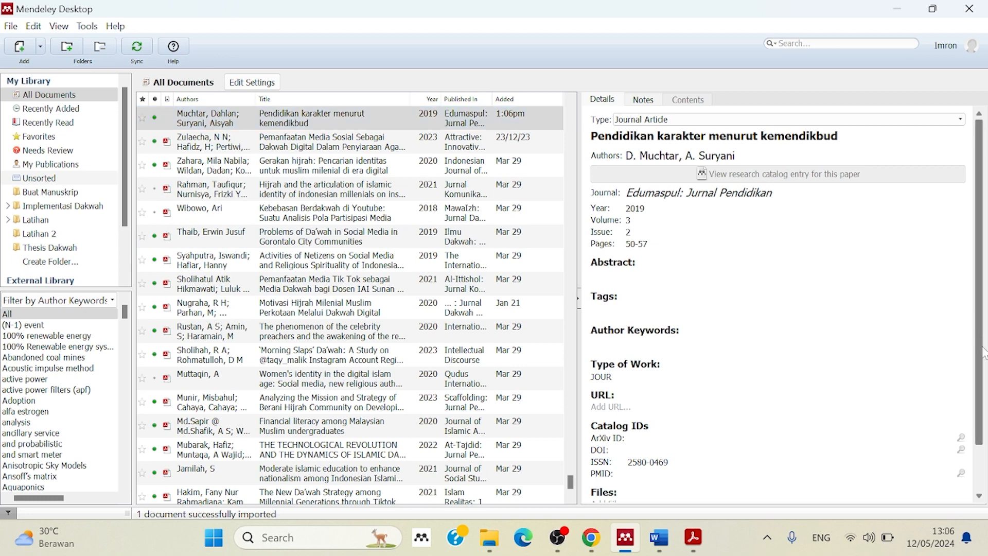
Update the details of the library entry "Pendidikan karakter menurut kemendikbud" and look over its bibliographic fields and abstract.
{"action": "right_click", "coordinate": [983, 379]}
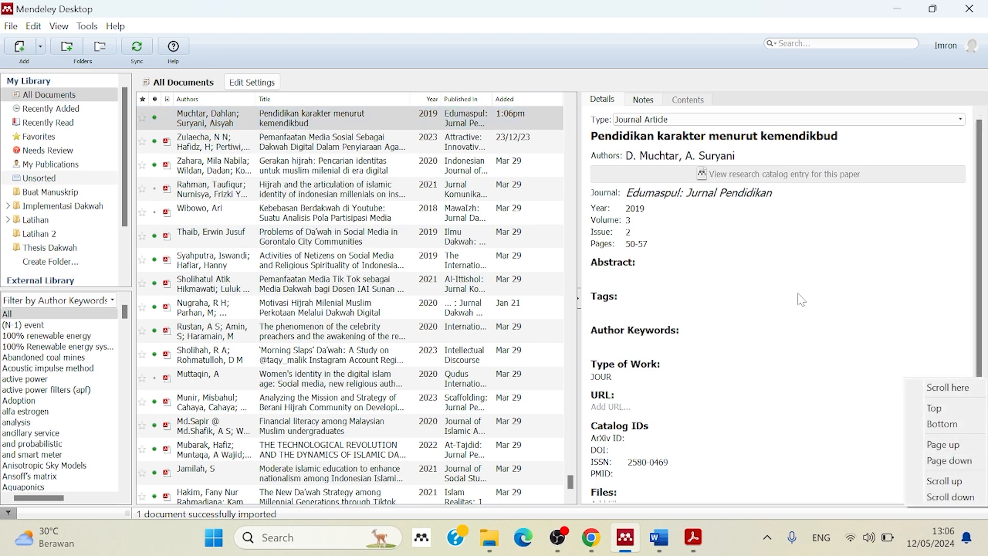
{"action": "left_click", "coordinate": [980, 276]}
{"action": "left_click_drag", "start_coordinate": [980, 276], "coordinate": [984, 235]}
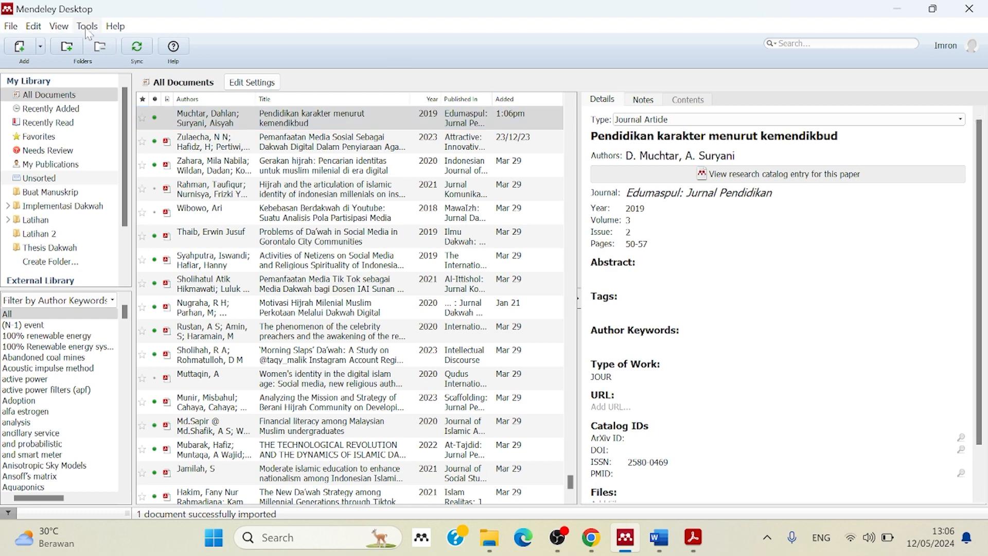
{"action": "right_click", "coordinate": [330, 116]}
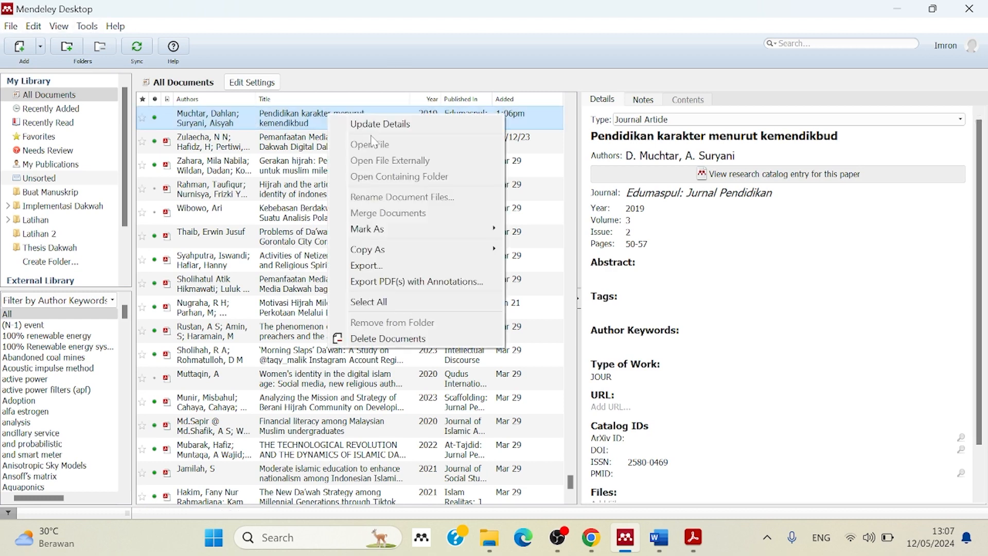
{"action": "left_click", "coordinate": [401, 133]}
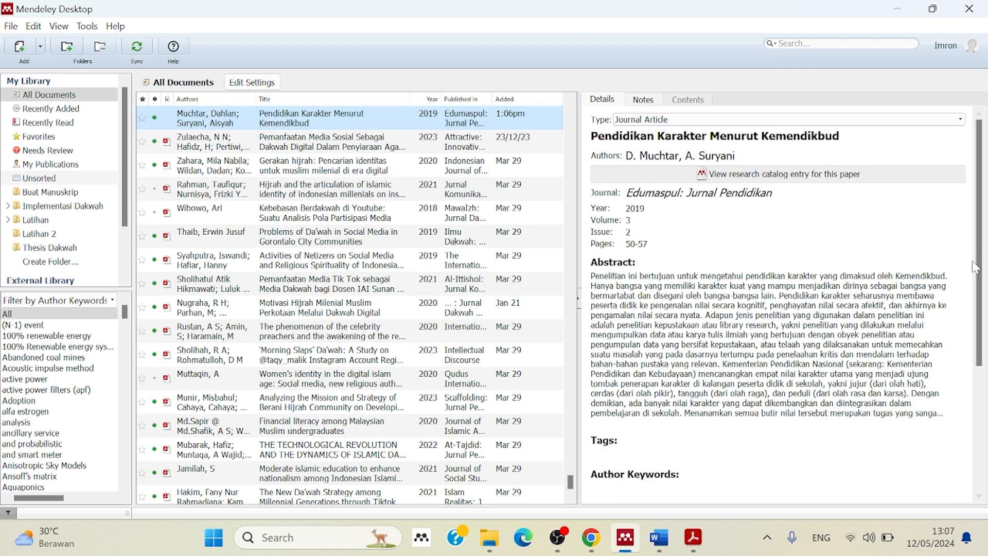
{"action": "right_click", "coordinate": [979, 294]}
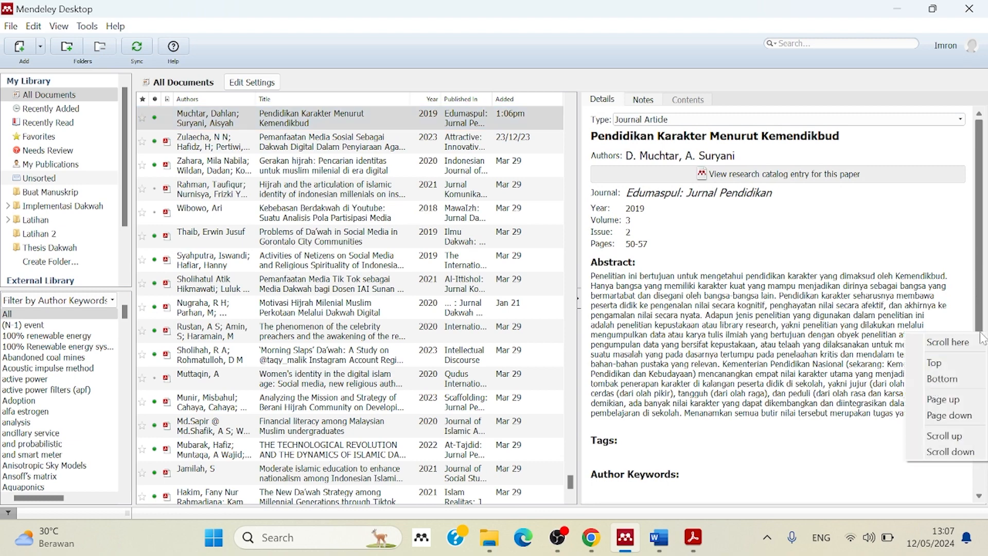
{"action": "left_click_drag", "start_coordinate": [980, 294], "coordinate": [986, 259]}
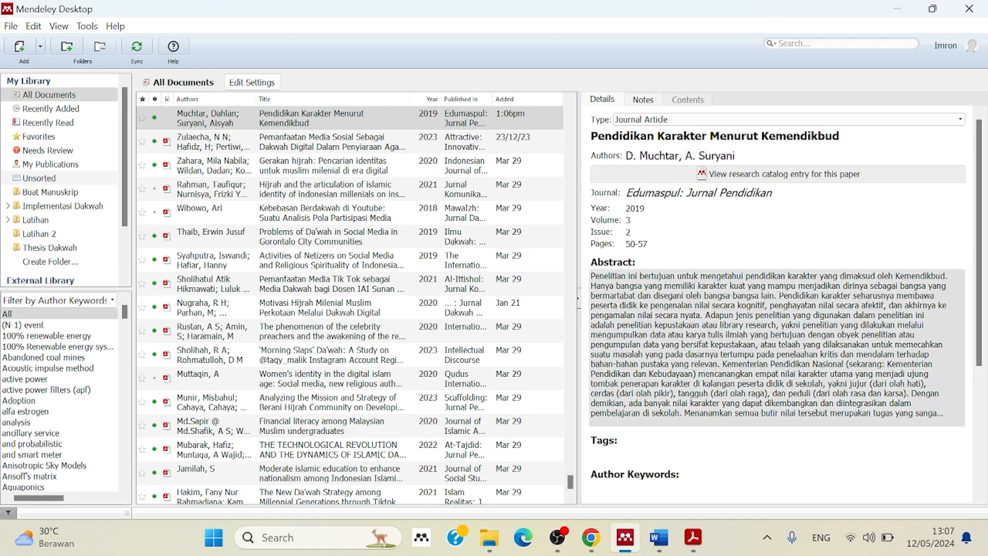
{"action": "left_click", "coordinate": [305, 109]}
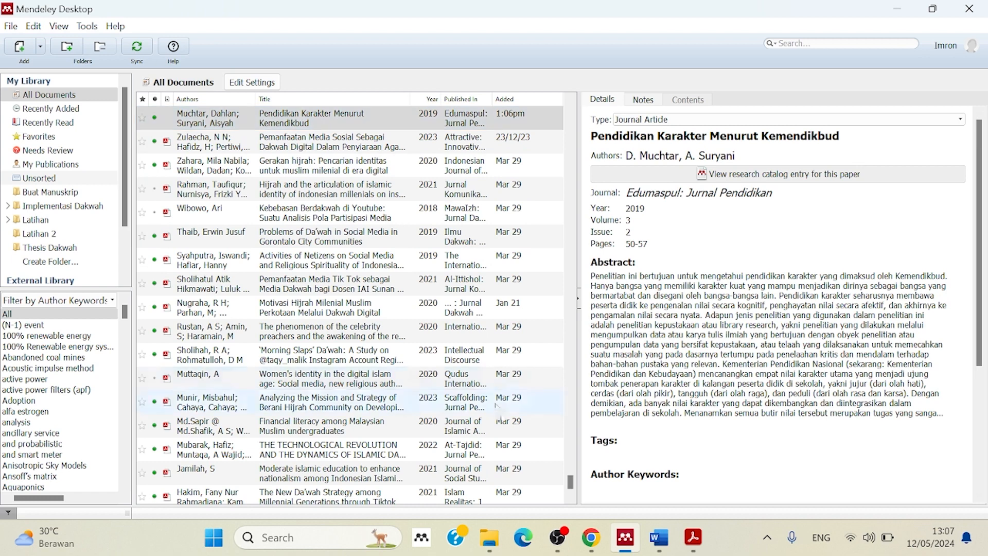
{"action": "left_click", "coordinate": [660, 539]}
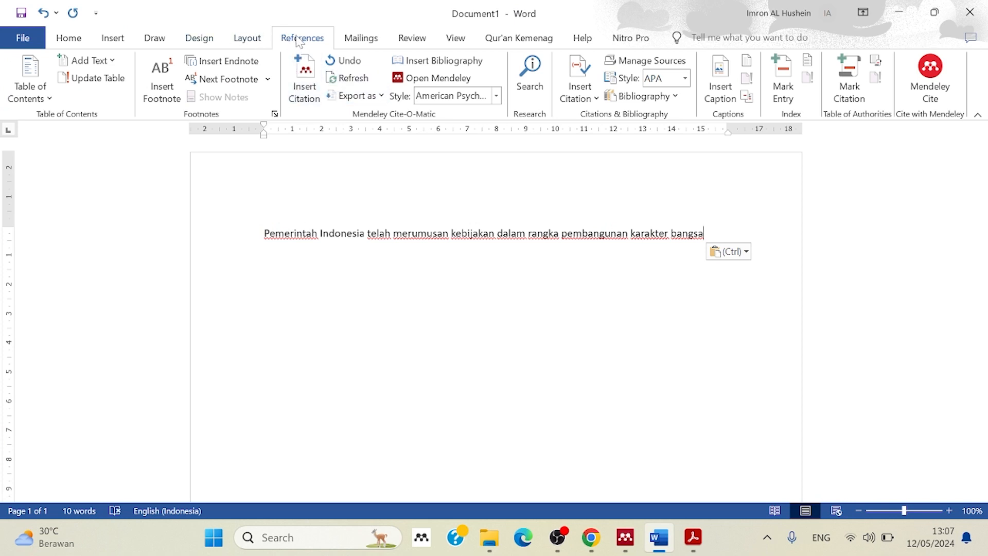
{"action": "left_click", "coordinate": [305, 91]}
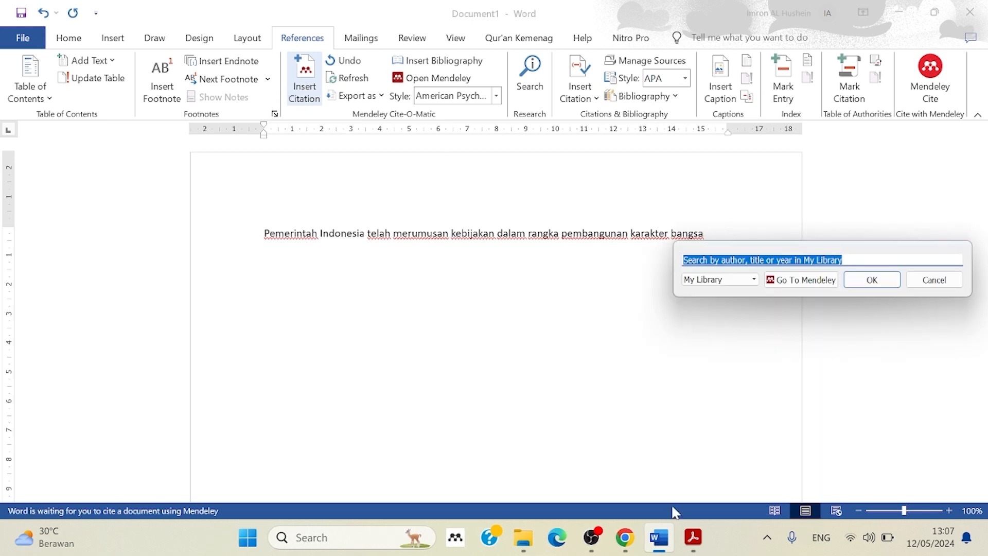
{"action": "left_click", "coordinate": [702, 551]}
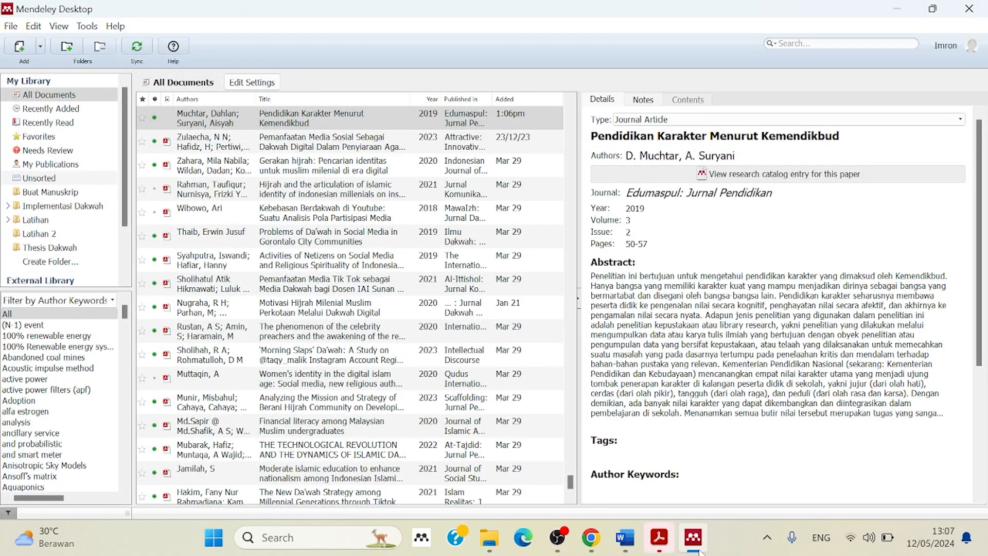
Switch to Word and insert a Mendeley citation of "Pendidikan Karakter Menurut Kemendikbud" after the sentence, searching for "pendidikan karakter men".
{"action": "left_click", "coordinate": [625, 538]}
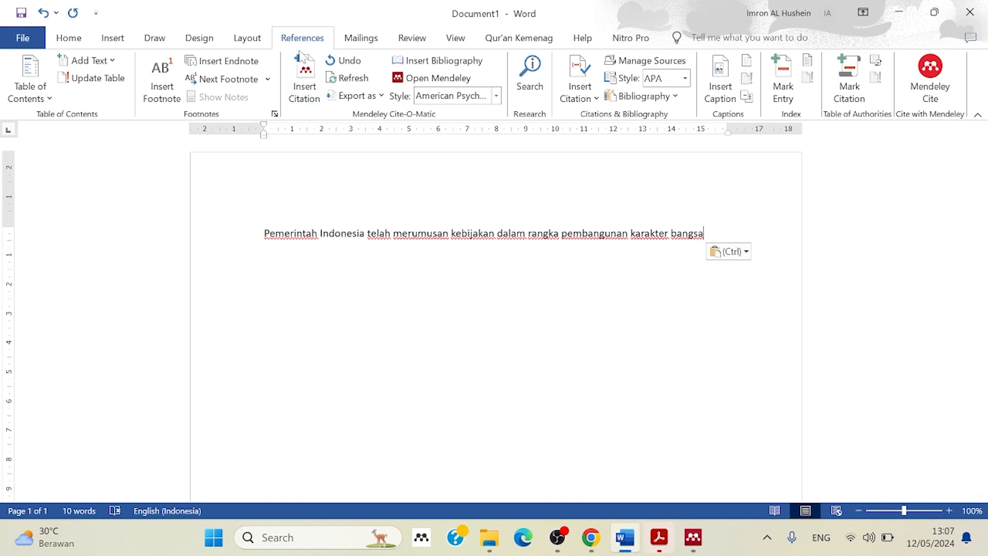
{"action": "left_click", "coordinate": [306, 77]}
{"action": "type", "text": "p"}
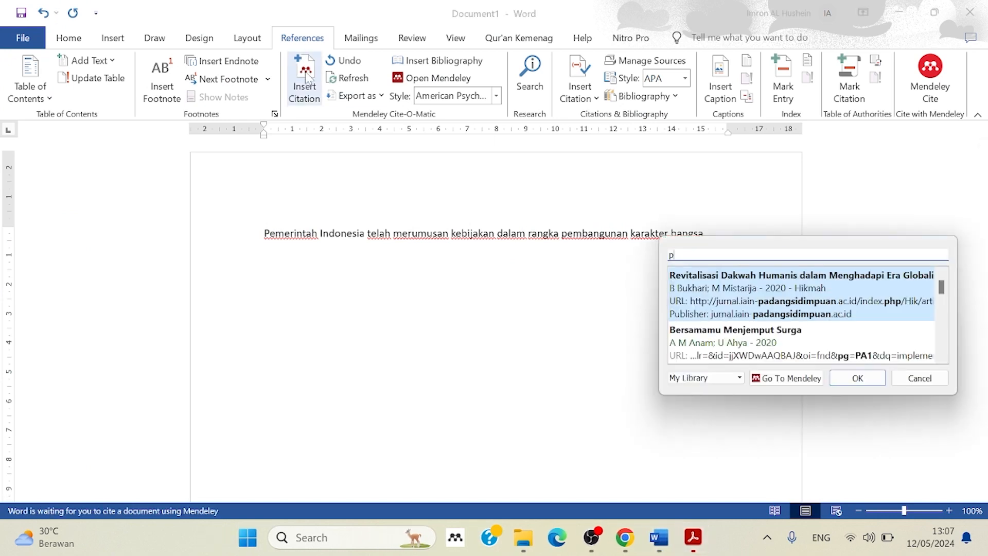
{"action": "type", "text": "endidikan "}
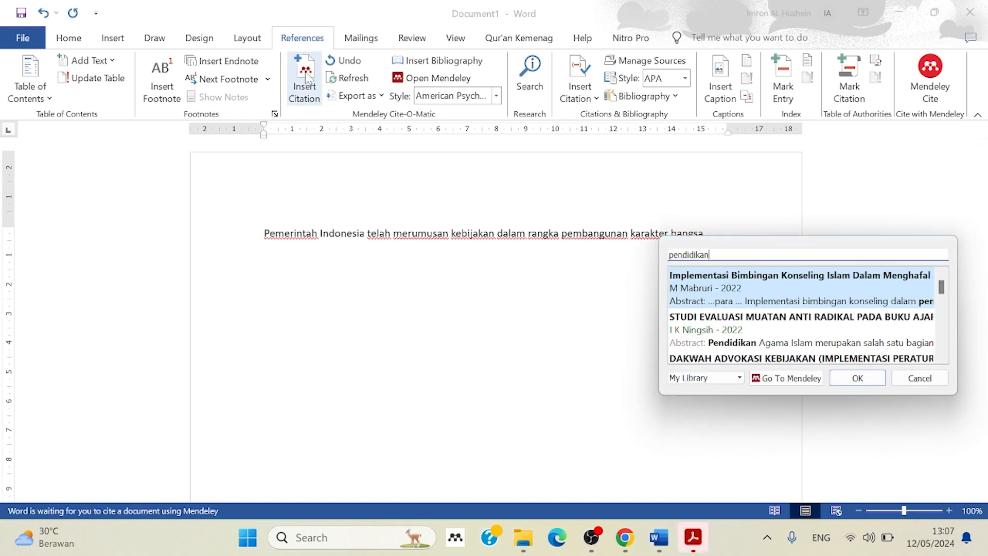
{"action": "type", "text": "karak"}
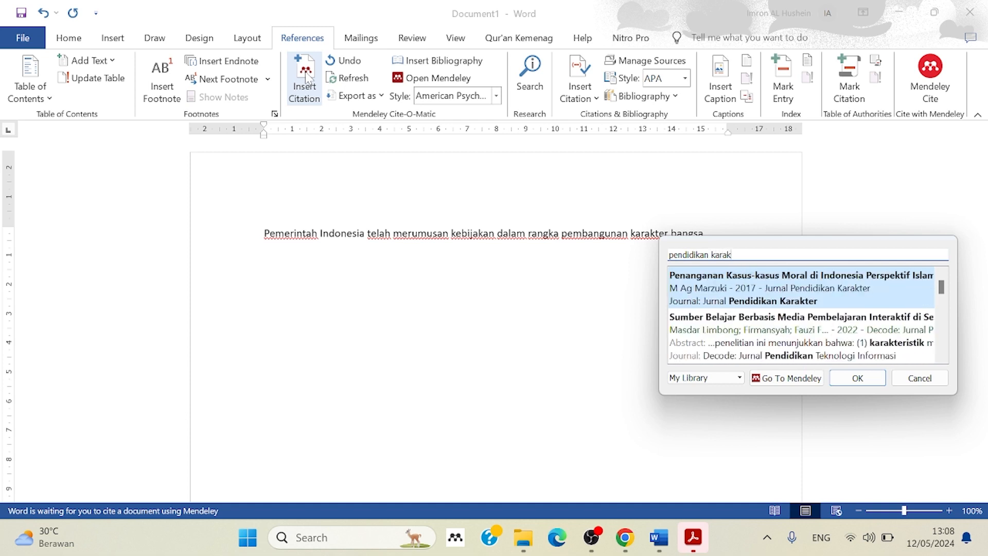
{"action": "type", "text": "ter men"}
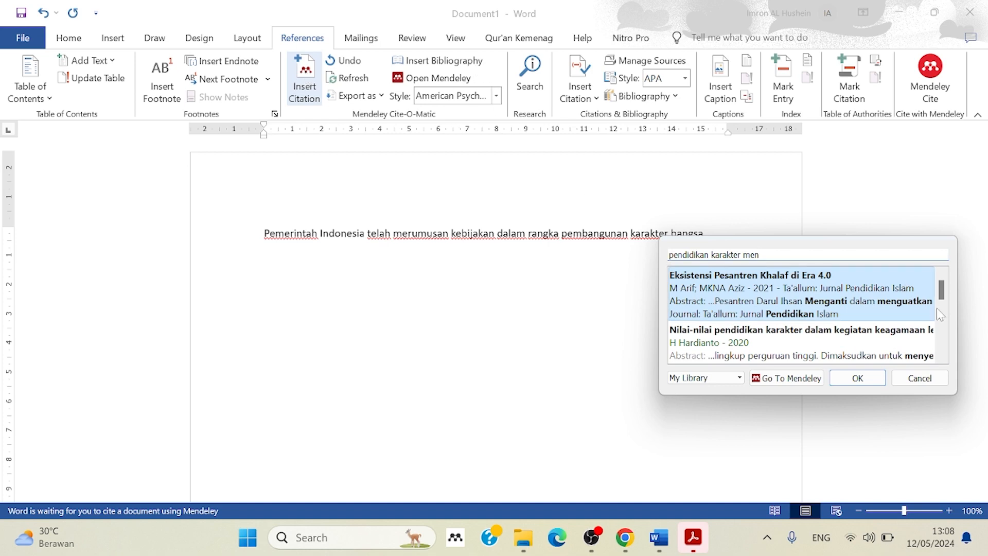
{"action": "scroll", "coordinate": [941, 319], "scroll_direction": "down", "scroll_amount": 5}
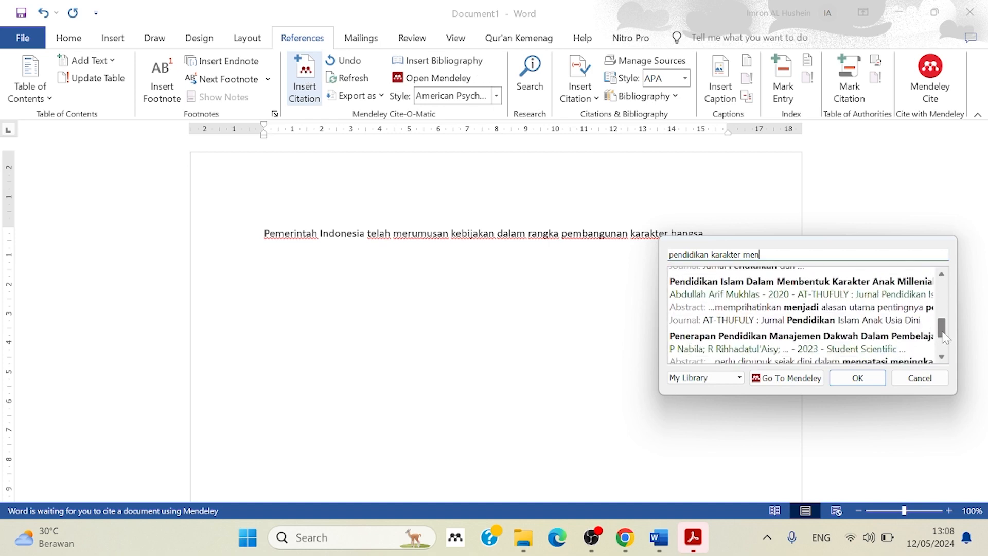
{"action": "scroll", "coordinate": [942, 340], "scroll_direction": "down", "scroll_amount": 2}
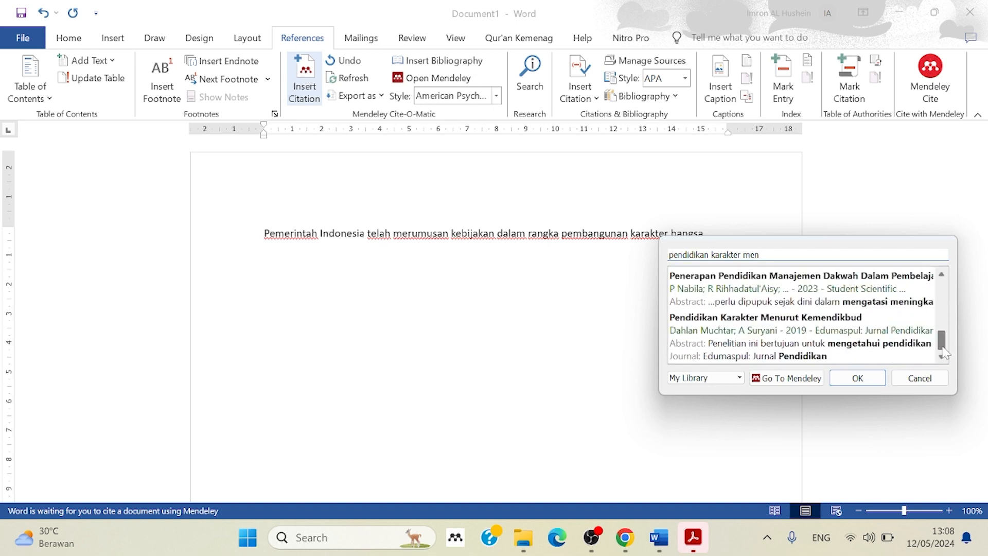
{"action": "left_click", "coordinate": [777, 334]}
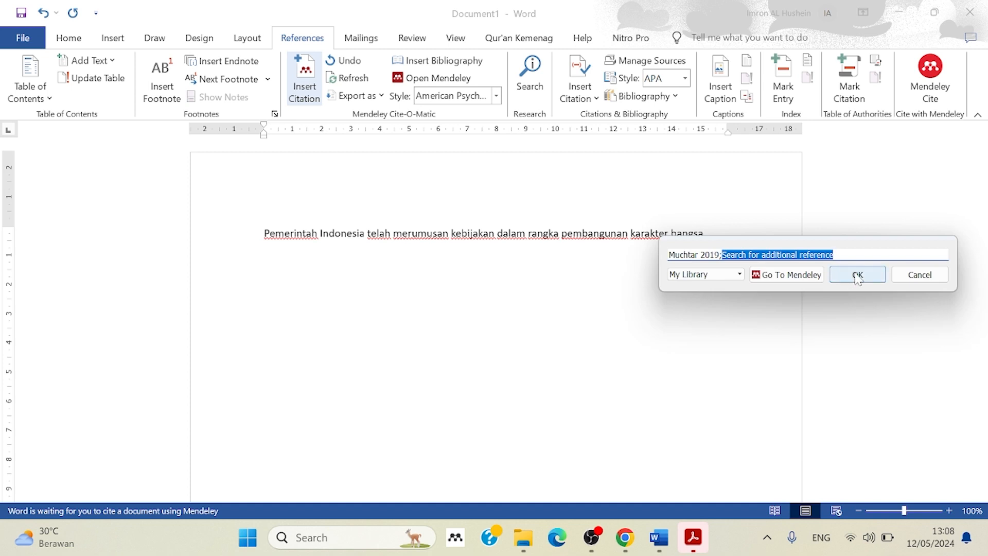
{"action": "left_click", "coordinate": [857, 275]}
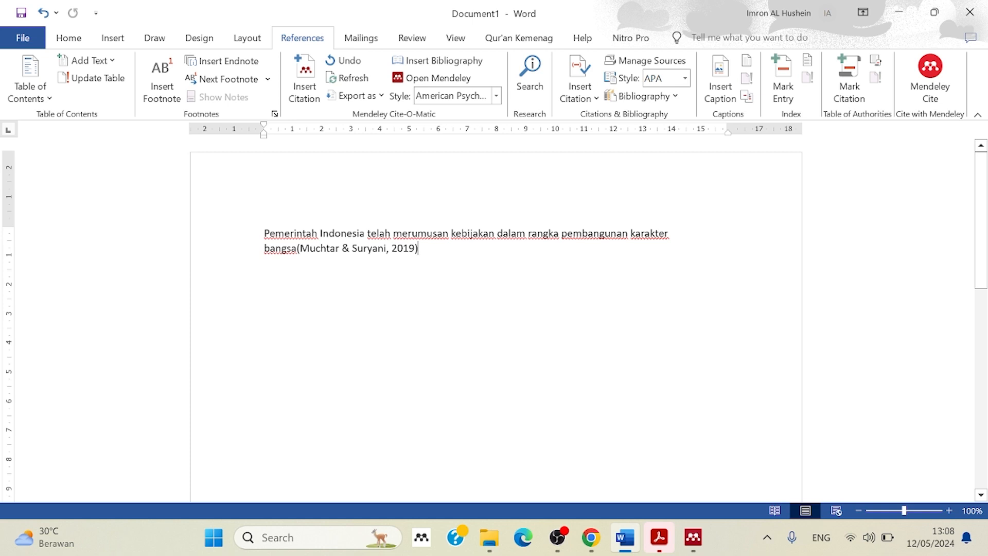
Place the cursor after the inserted citation and start a new paragraph.
{"action": "left_click_drag", "start_coordinate": [264, 233], "coordinate": [295, 259]}
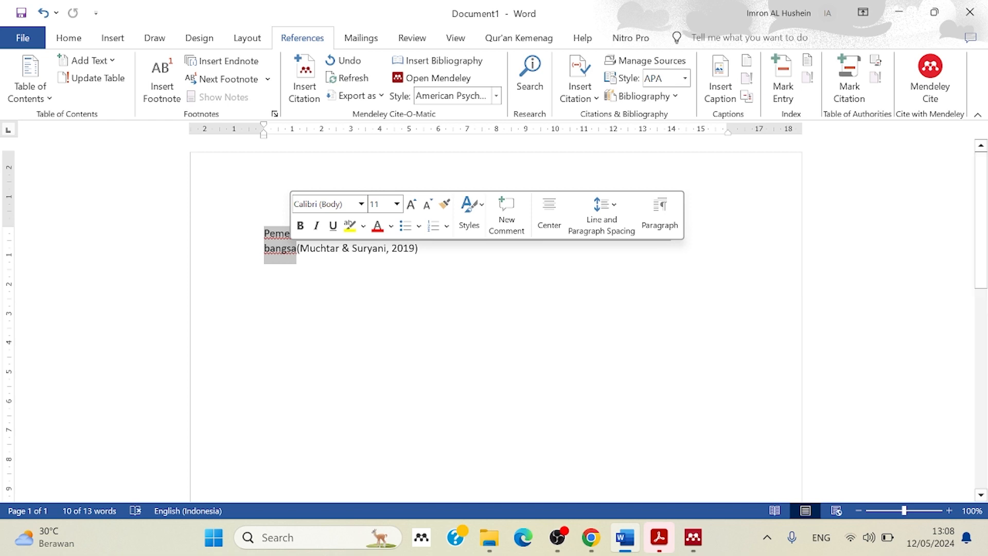
{"action": "left_click", "coordinate": [419, 249]}
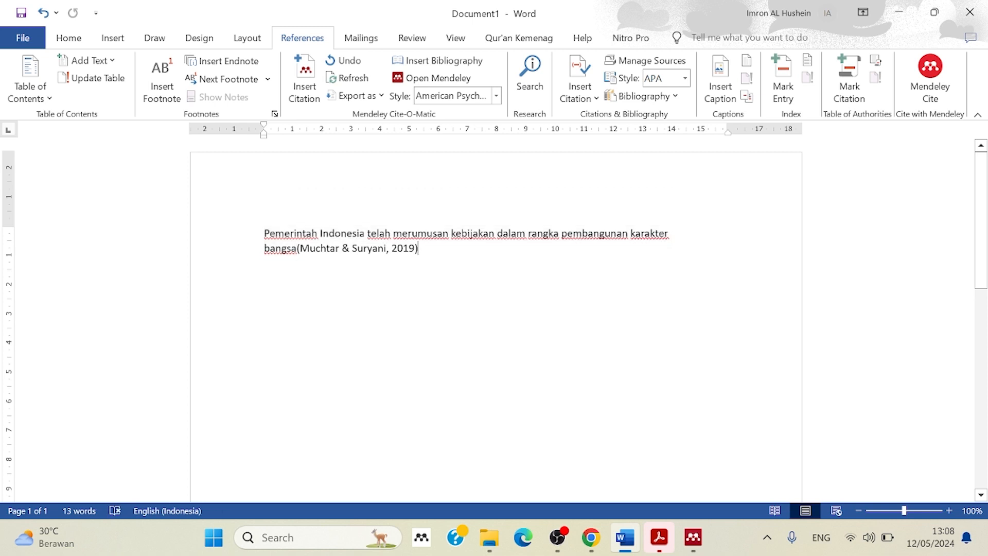
{"action": "key", "text": "Return"}
Return to Google Scholar in Chrome and save the RefMan citation of "Pelaksanaan penguatan pendidikan karakter membentuk karakter cinta tanah air" to Downloads as scholar (8).
{"action": "left_click", "coordinate": [591, 537]}
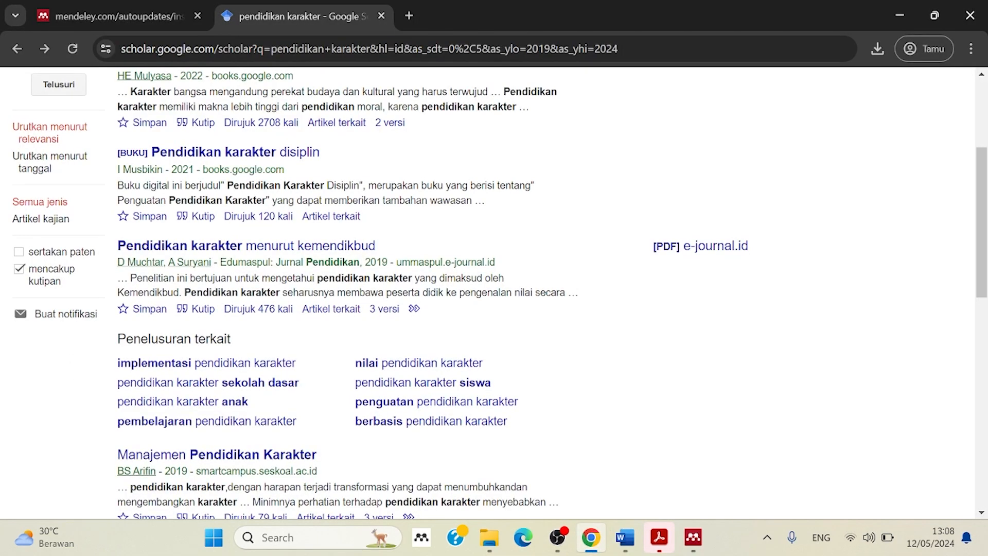
{"action": "left_click_drag", "start_coordinate": [984, 260], "coordinate": [985, 361]}
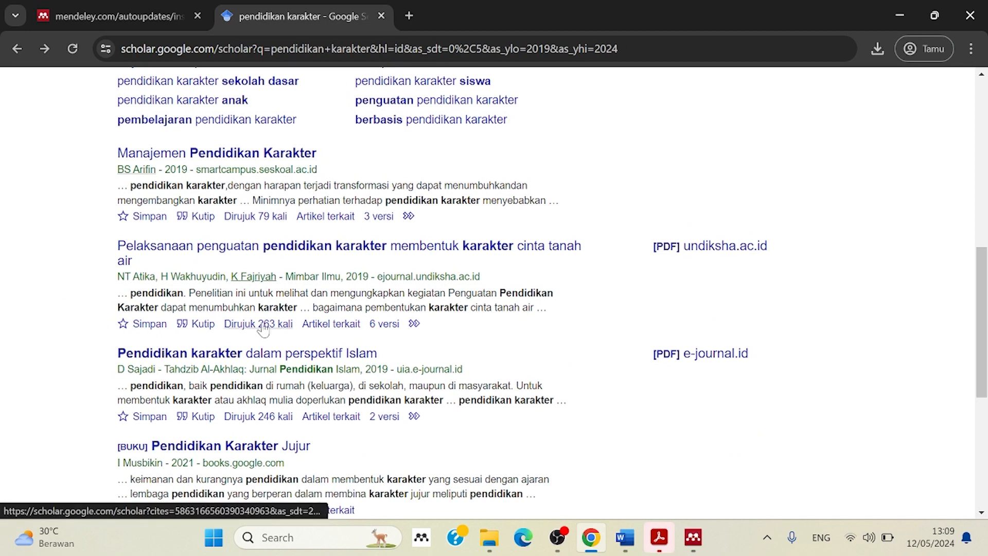
{"action": "left_click", "coordinate": [206, 326]}
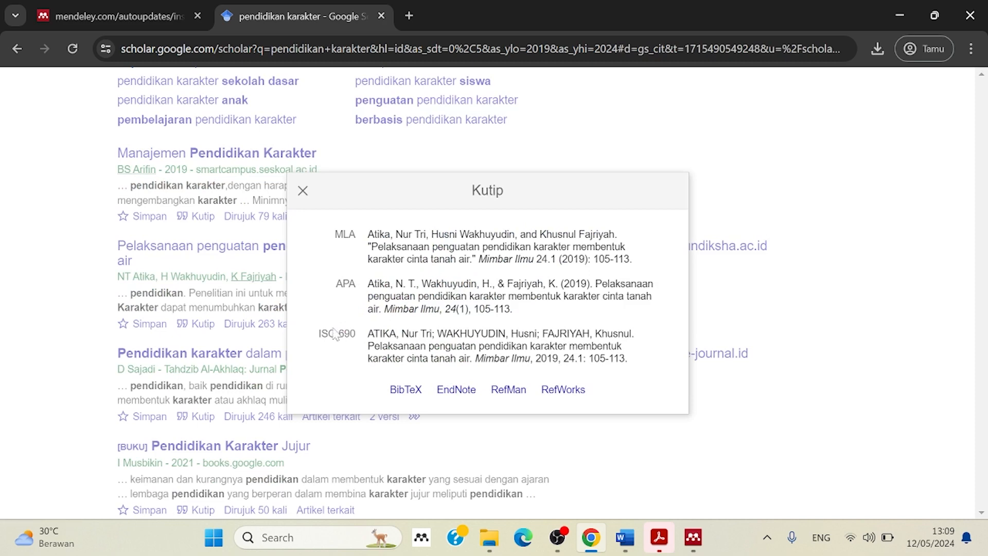
{"action": "left_click", "coordinate": [518, 396]}
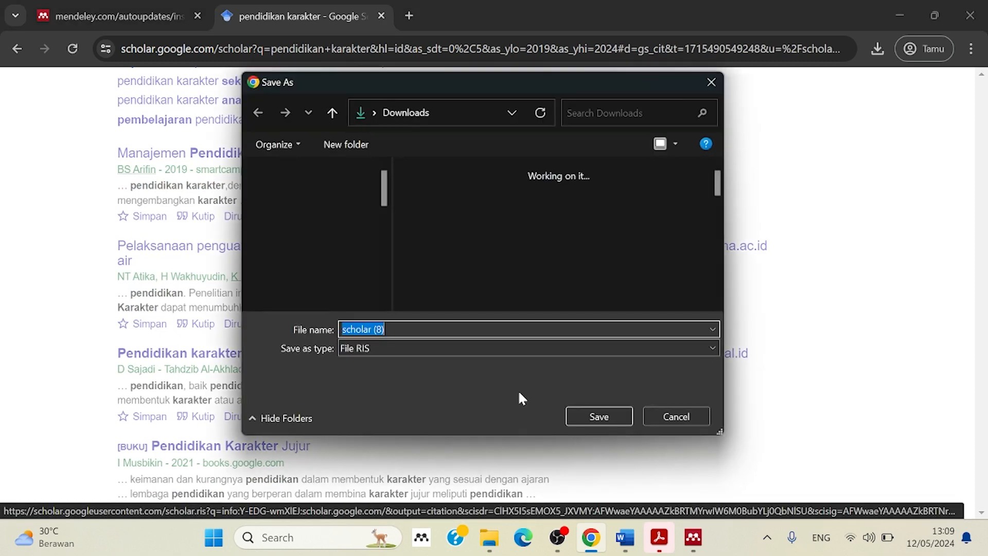
{"action": "left_click", "coordinate": [596, 416]}
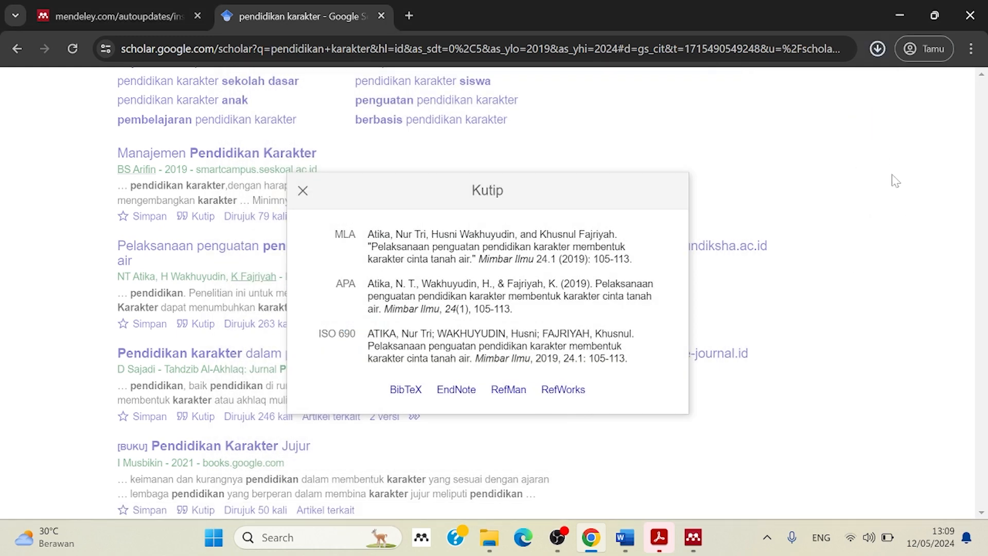
Check the downloaded citation file, switch to Word and write the placeholder text "Aldaa'faskkdcskd'lakdvdsaljvj'askja'v" in a new paragraph below the first citation.
{"action": "left_click", "coordinate": [877, 49]}
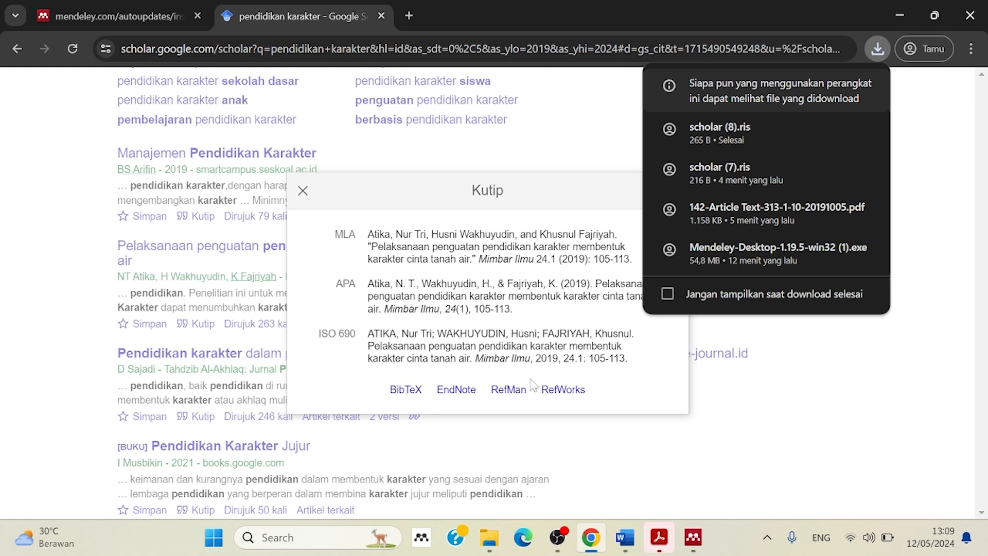
{"action": "mouse_move", "coordinate": [688, 549]}
{"action": "left_click", "coordinate": [624, 548]}
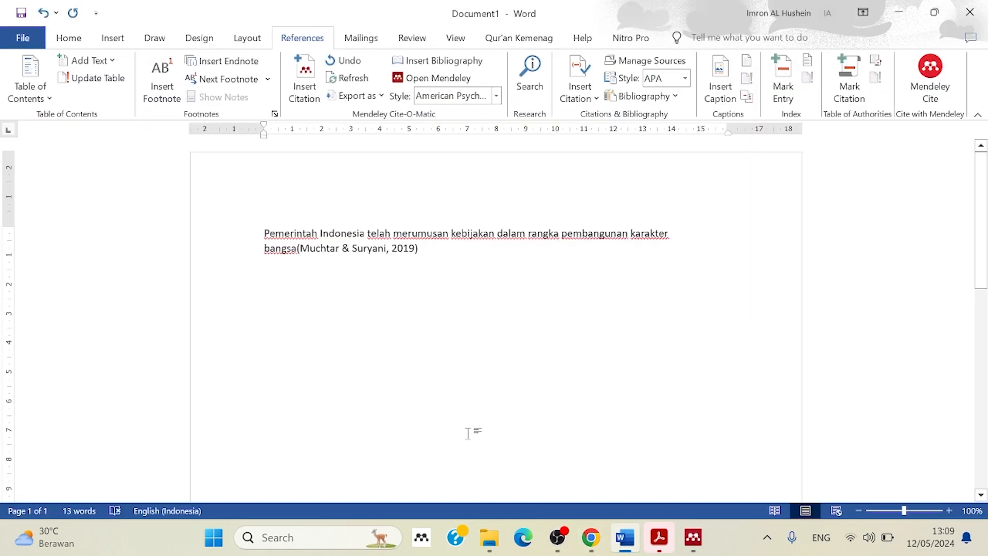
{"action": "key", "text": "Return"}
{"action": "type", "text": "aldaa'faskkdcsk"}
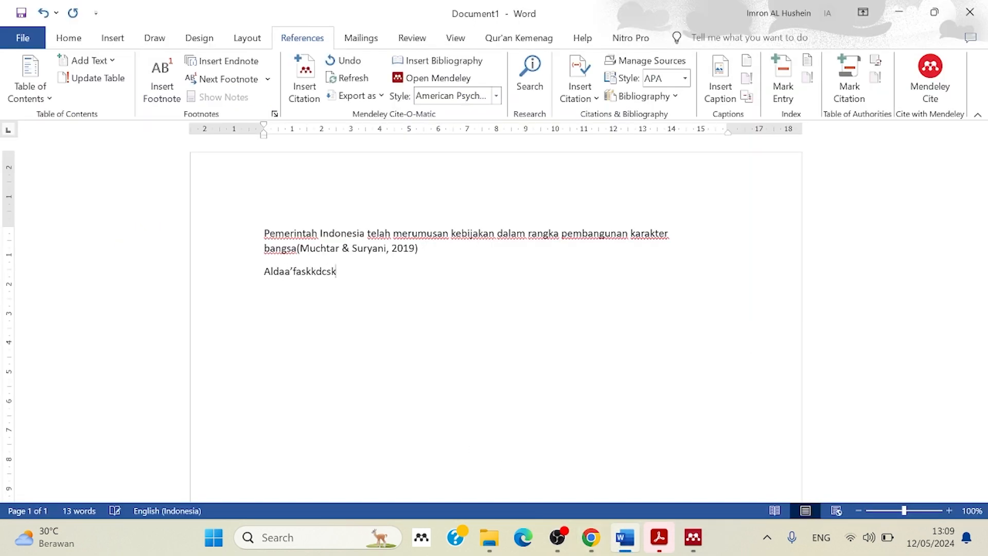
{"action": "type", "text": "d'lakdvdsaljvj'askja'v"}
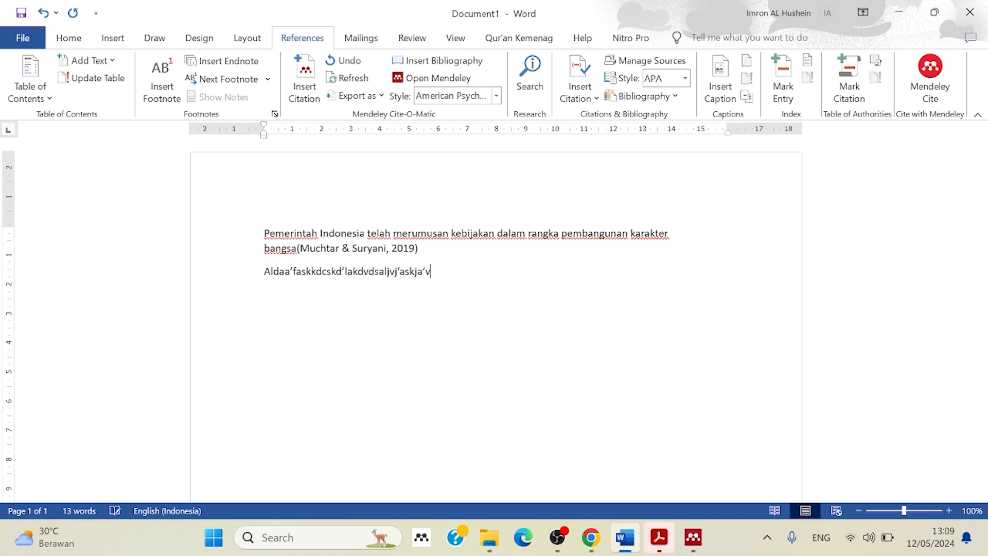
Switch to Mendeley Desktop and import the downloaded scholar (8).ris file from Downloads into the library.
{"action": "left_click", "coordinate": [693, 537]}
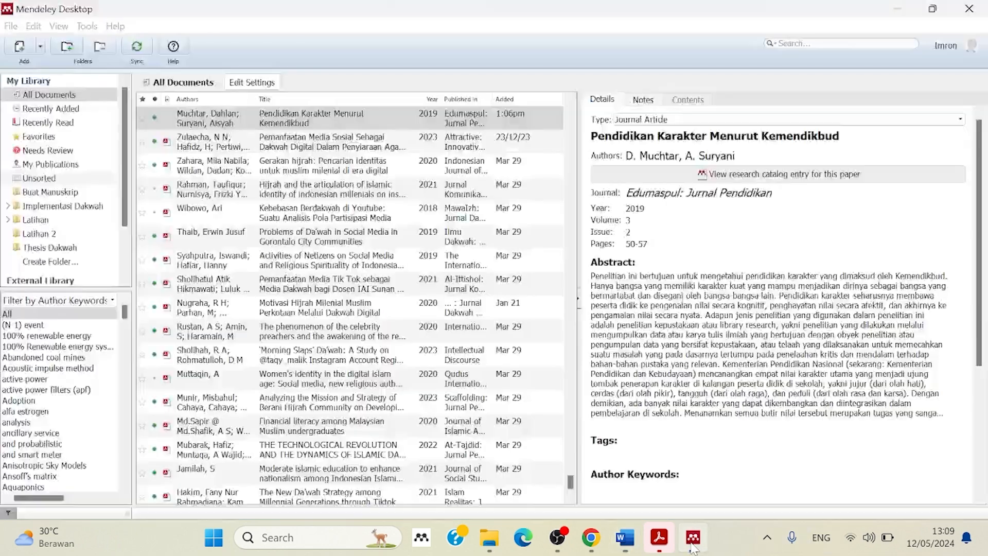
{"action": "left_click", "coordinate": [41, 48]}
{"action": "left_click", "coordinate": [55, 72]}
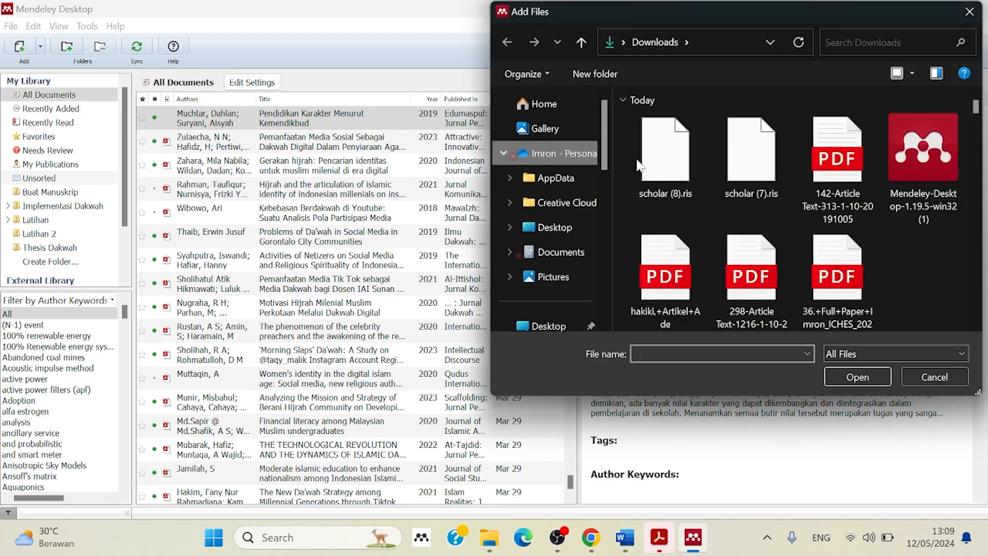
{"action": "double_click", "coordinate": [638, 160]}
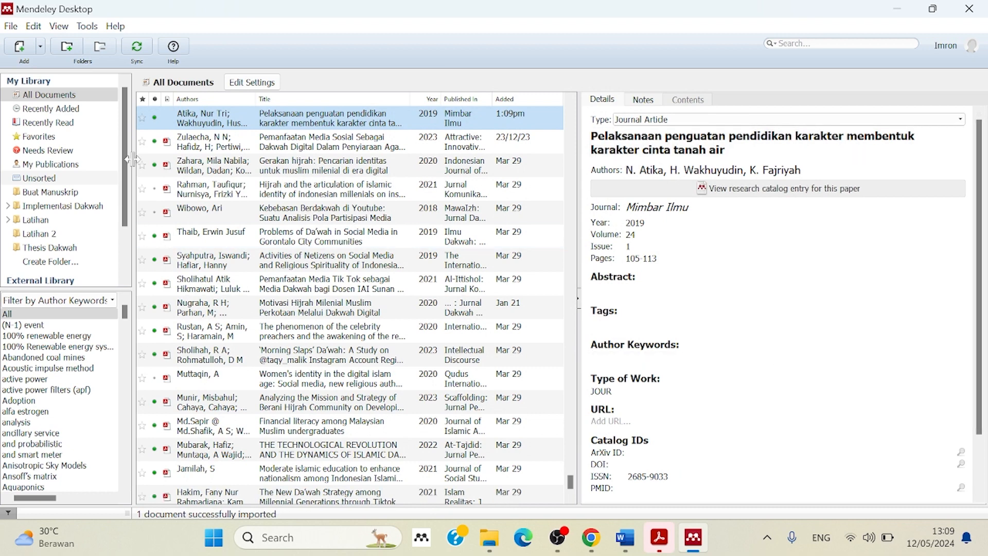
Update the details of the imported entry "Pelaksanaan penguatan pendidikan karakter membentuk karakter cinta tanah air" and look over its fields.
{"action": "right_click", "coordinate": [392, 123]}
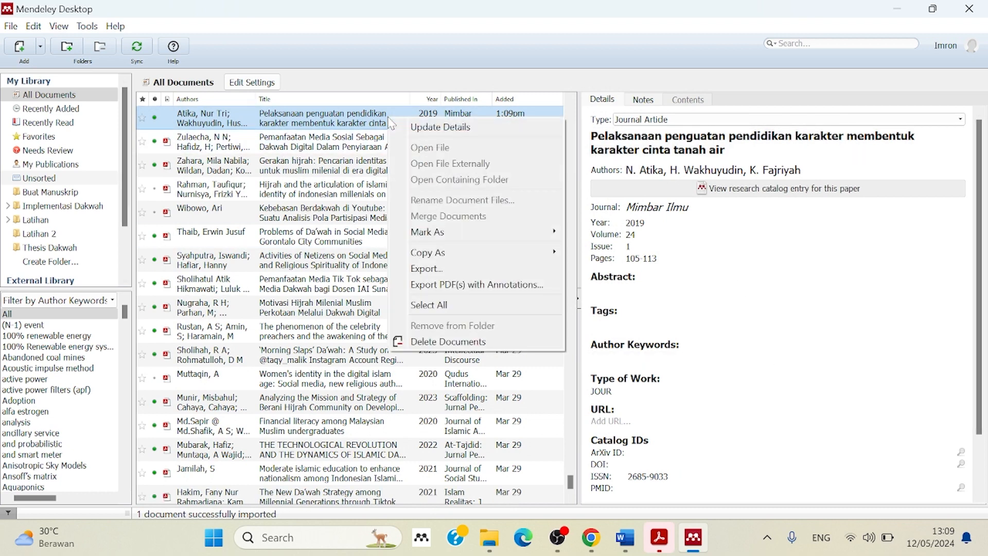
{"action": "left_click", "coordinate": [420, 133]}
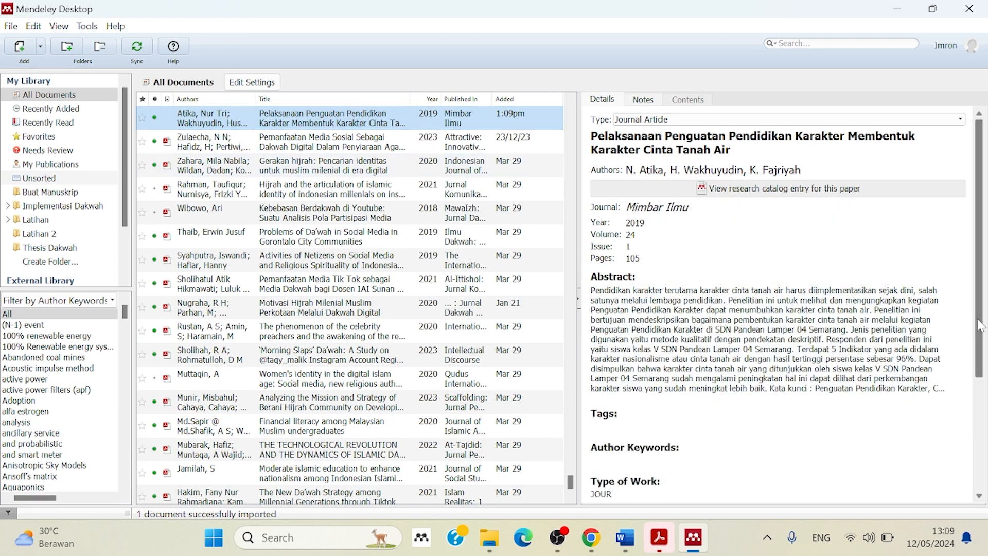
{"action": "scroll", "coordinate": [981, 326], "scroll_direction": "down", "scroll_amount": 2}
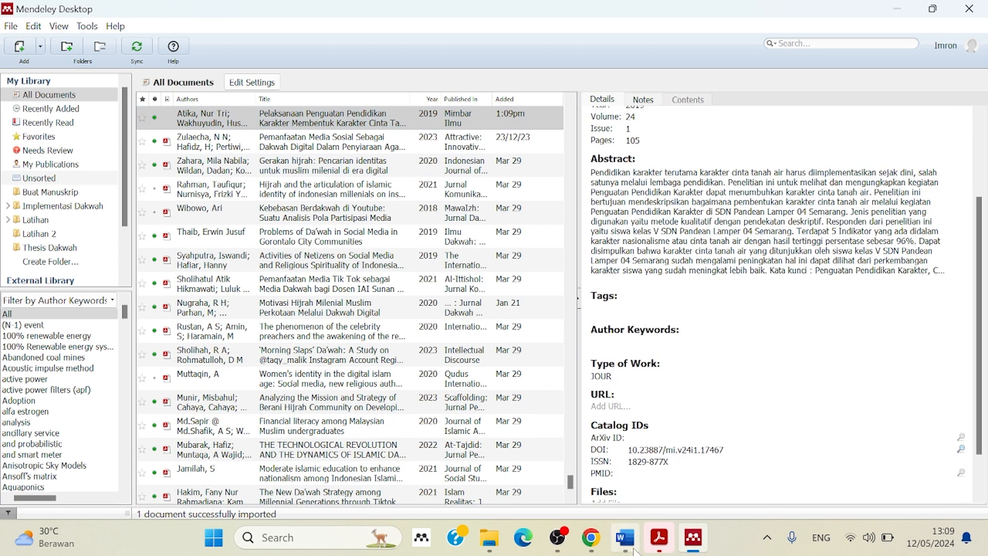
Return to Word and insert a Mendeley citation of "Pelaksanaan Penguatan Pendidikan Karakter" after the placeholder text, searching for "pelaksanaan pengu".
{"action": "left_click", "coordinate": [633, 549]}
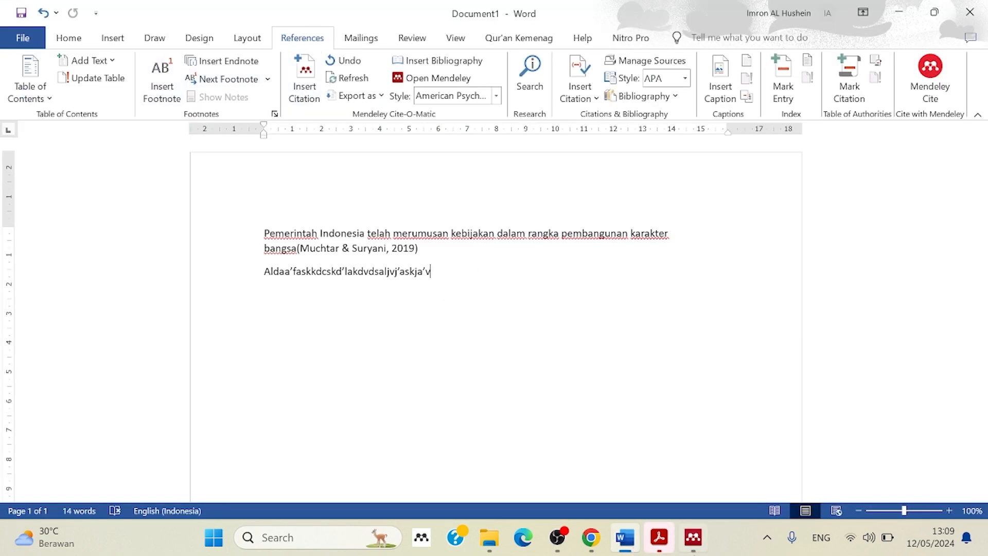
{"action": "left_click", "coordinate": [691, 545]}
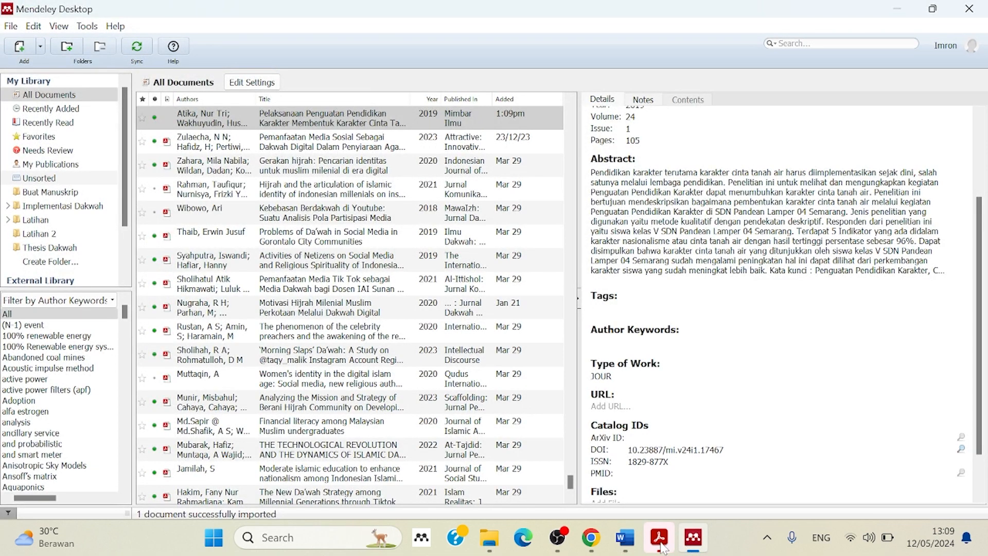
{"action": "left_click", "coordinate": [631, 545]}
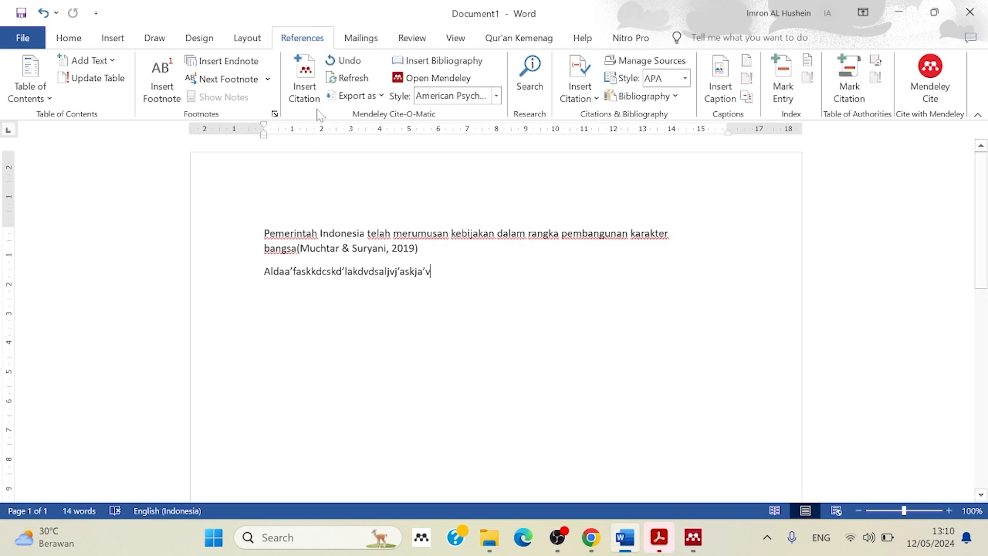
{"action": "left_click", "coordinate": [305, 82]}
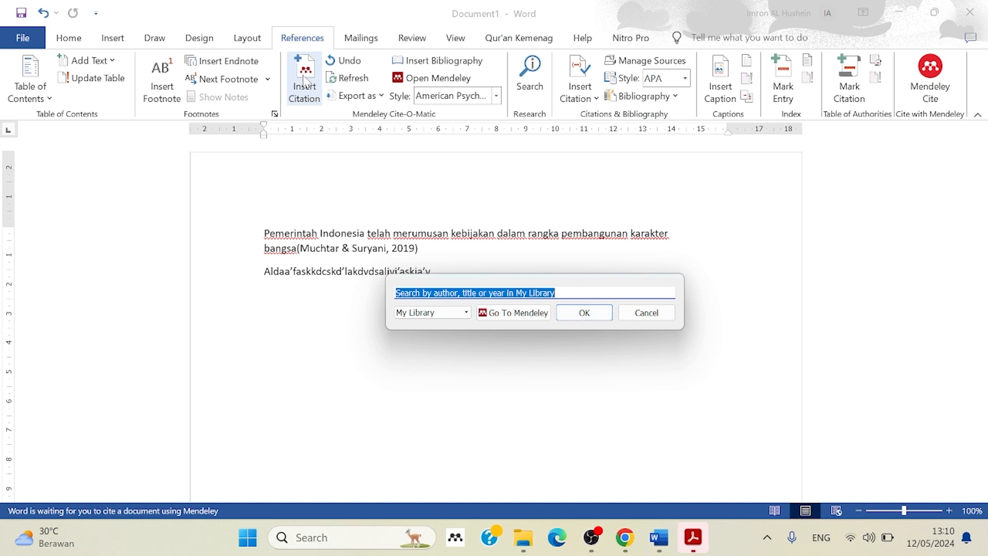
{"action": "type", "text": "pelaksa"}
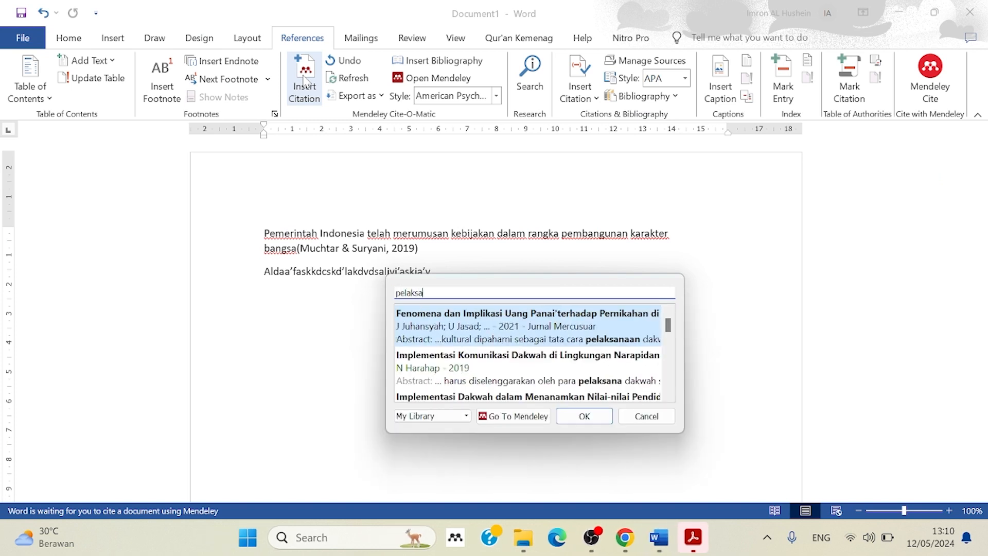
{"action": "type", "text": "naan pengu"}
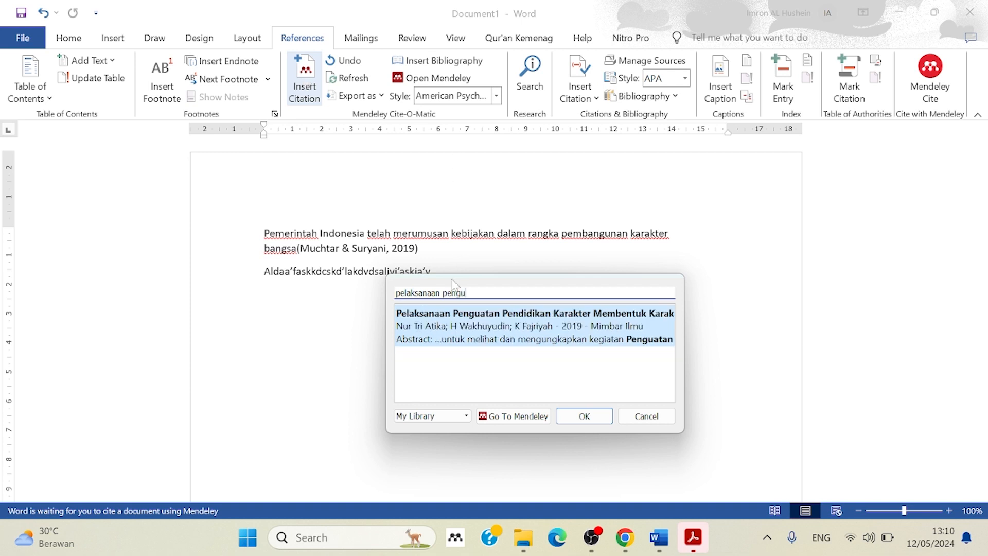
{"action": "left_click", "coordinate": [587, 417]}
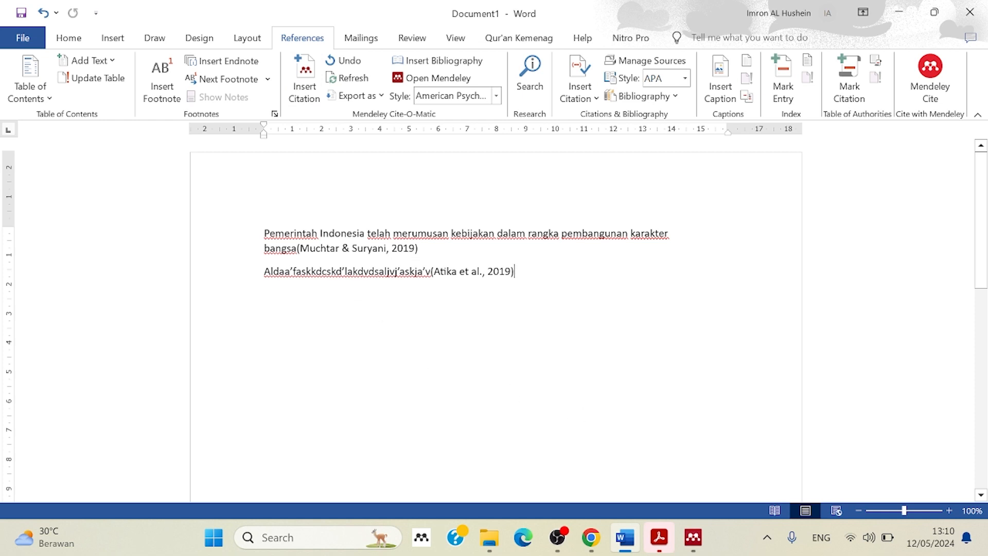
Add a space before each of the two inserted citations and place the cursor after the second one.
{"action": "left_click", "coordinate": [298, 248]}
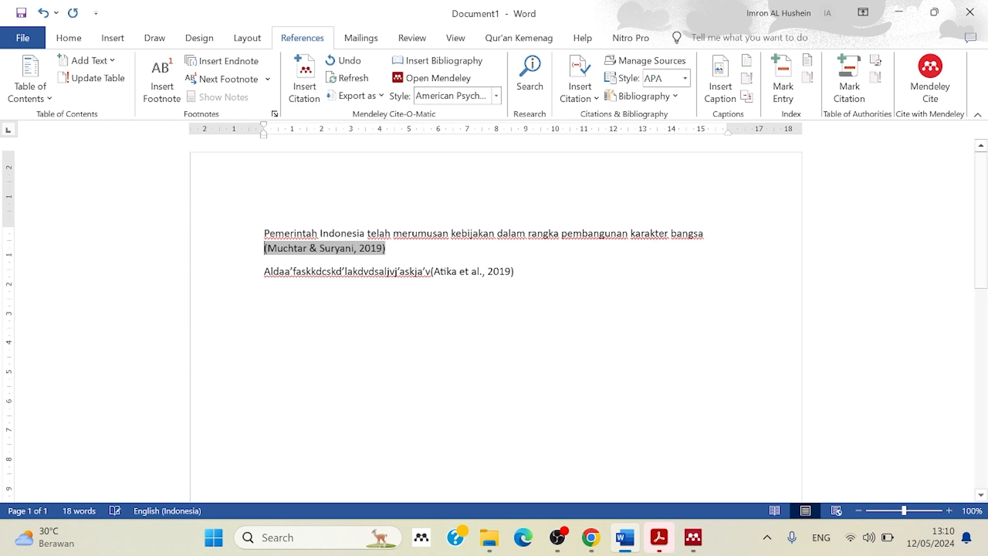
{"action": "left_click", "coordinate": [432, 272]}
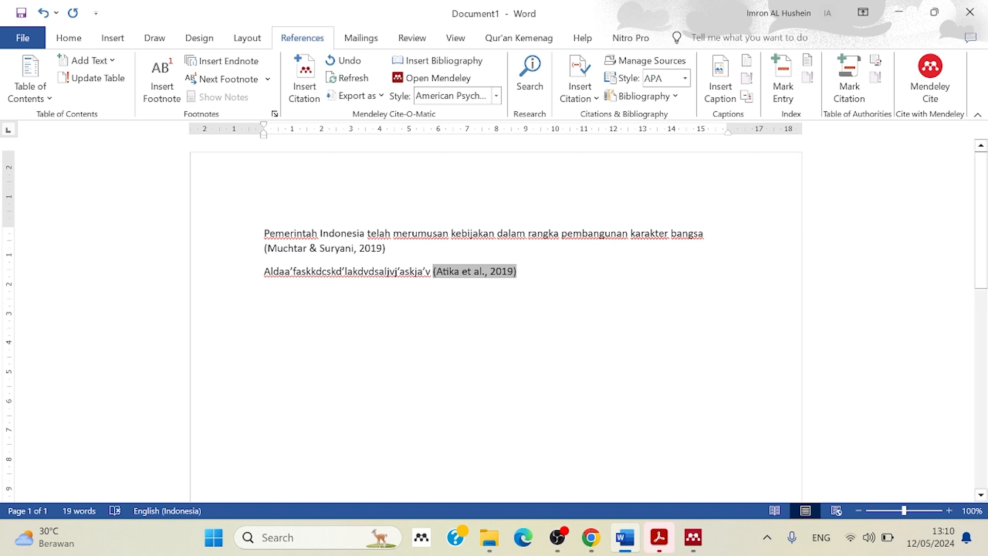
{"action": "left_click", "coordinate": [559, 271]}
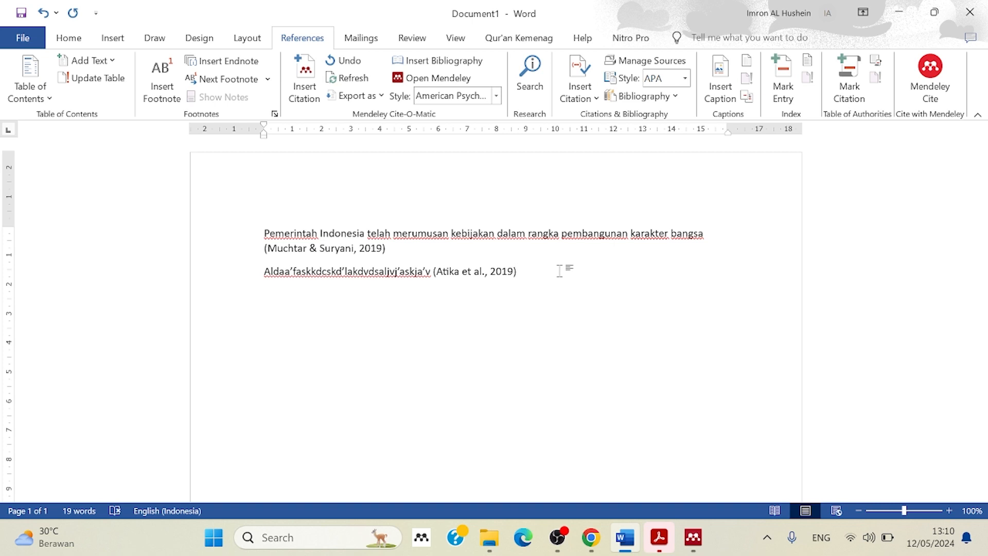
Add the heading "Referensi" below the cited text, leaving a blank line, and insert the Mendeley bibliography under it.
{"action": "key", "text": "Return"}
{"action": "type", "text": "Referen"}
{"action": "type", "text": "si"}
{"action": "key", "text": "Return"}
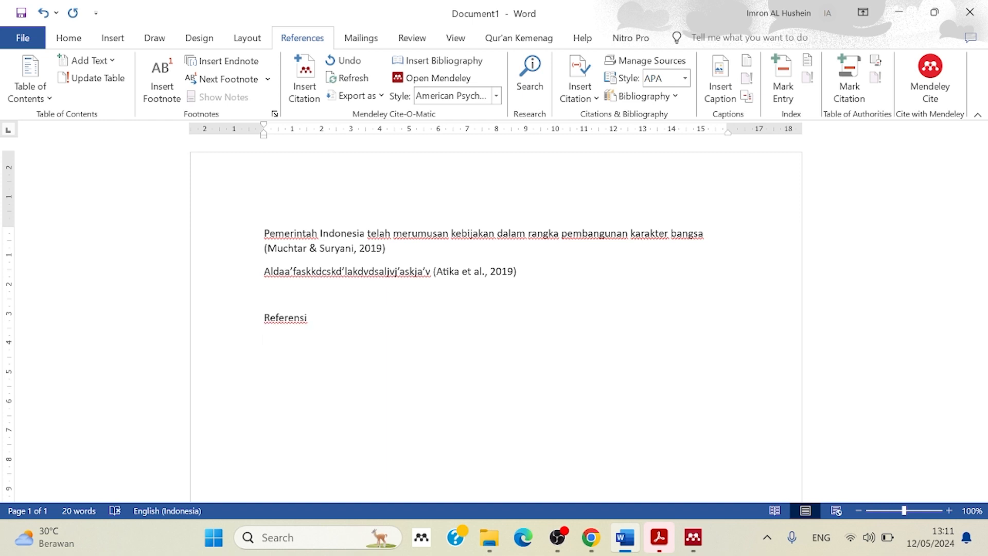
{"action": "left_click", "coordinate": [441, 61]}
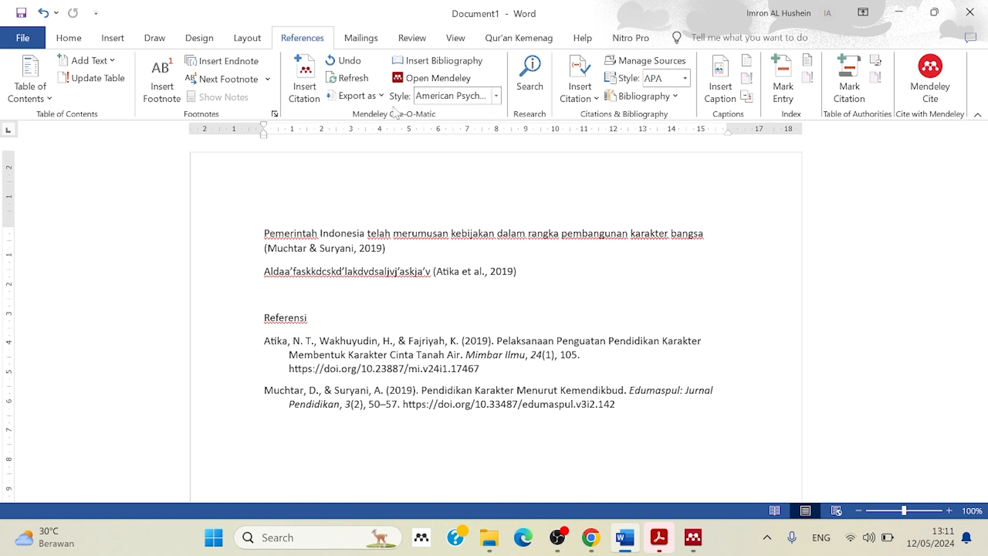
Look over the citation styles available for the Mendeley citations and bibliography.
{"action": "left_click", "coordinate": [496, 96]}
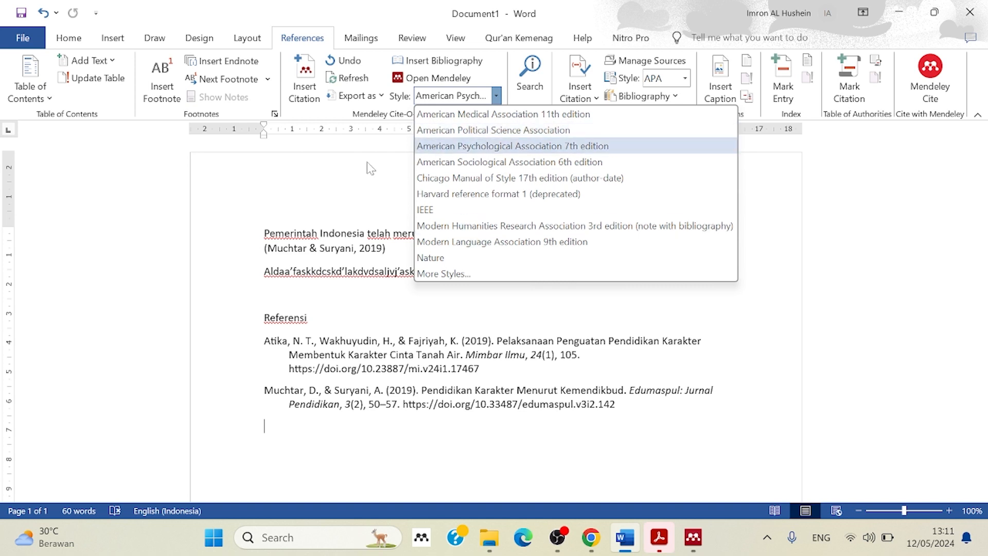
{"action": "key", "text": "Escape"}
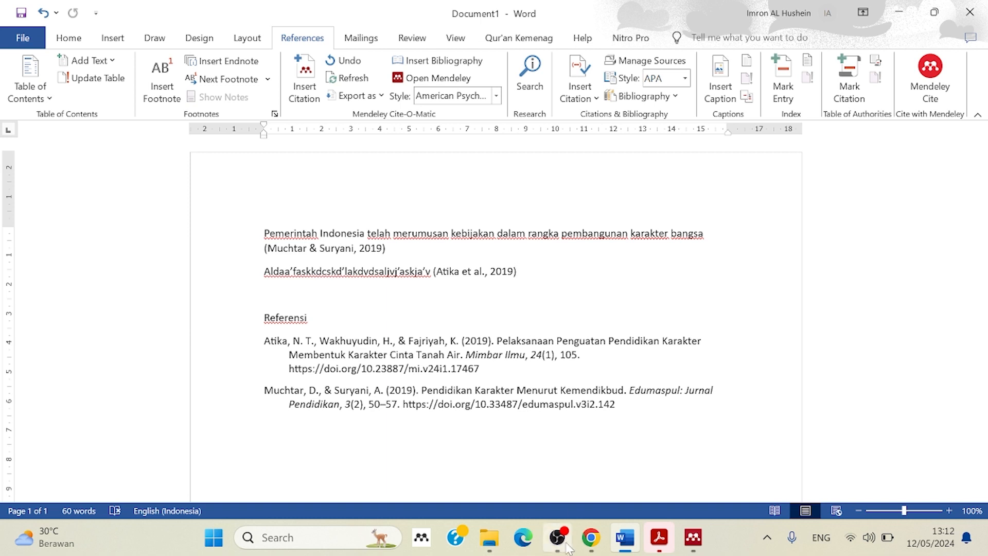
{"action": "mouse_move", "coordinate": [565, 548]}
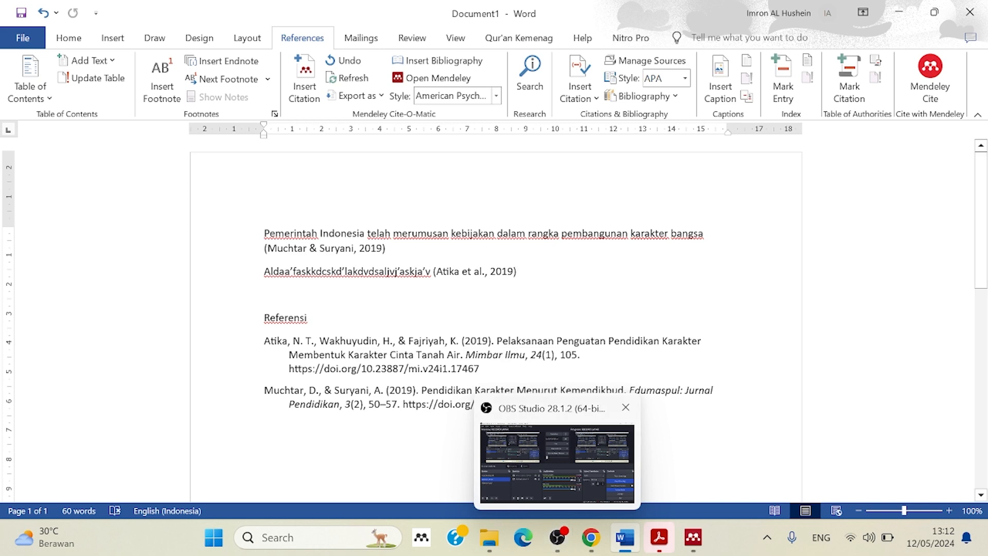